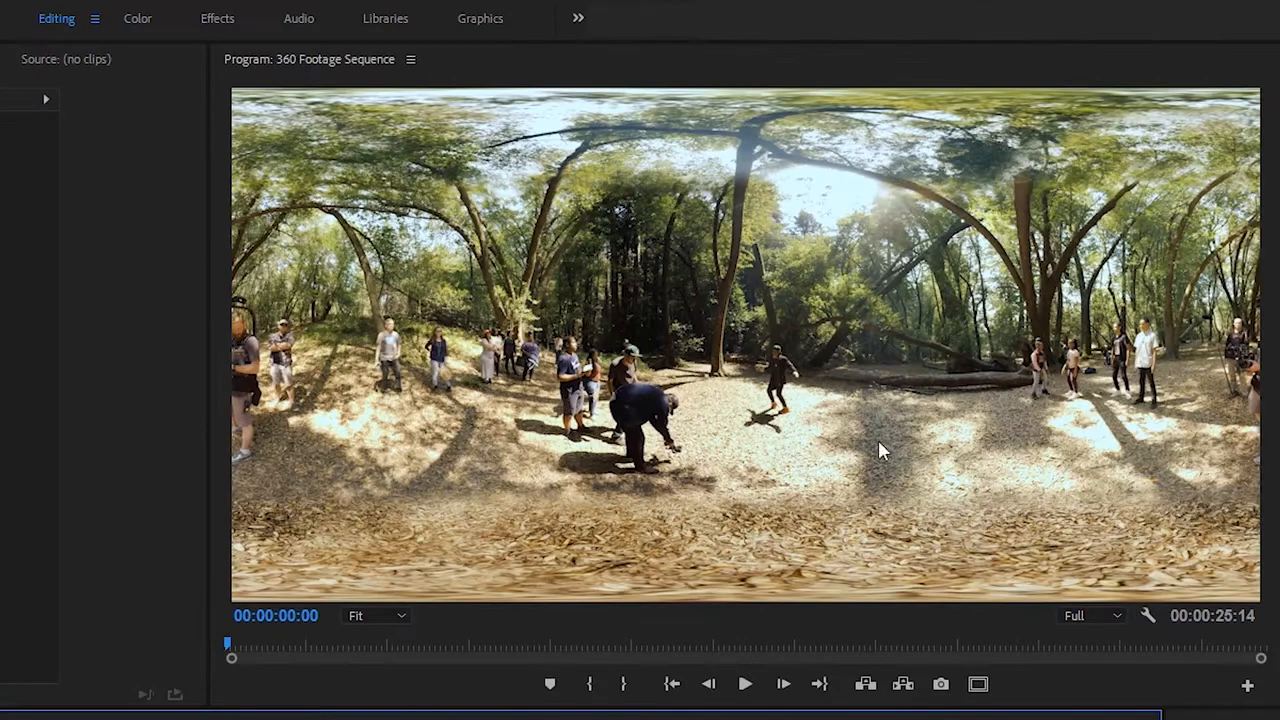
Step: Add the Toggle VR Video Display control to the Program monitor's playback controls
{"action": "left_click", "coordinate": [1247, 685]}
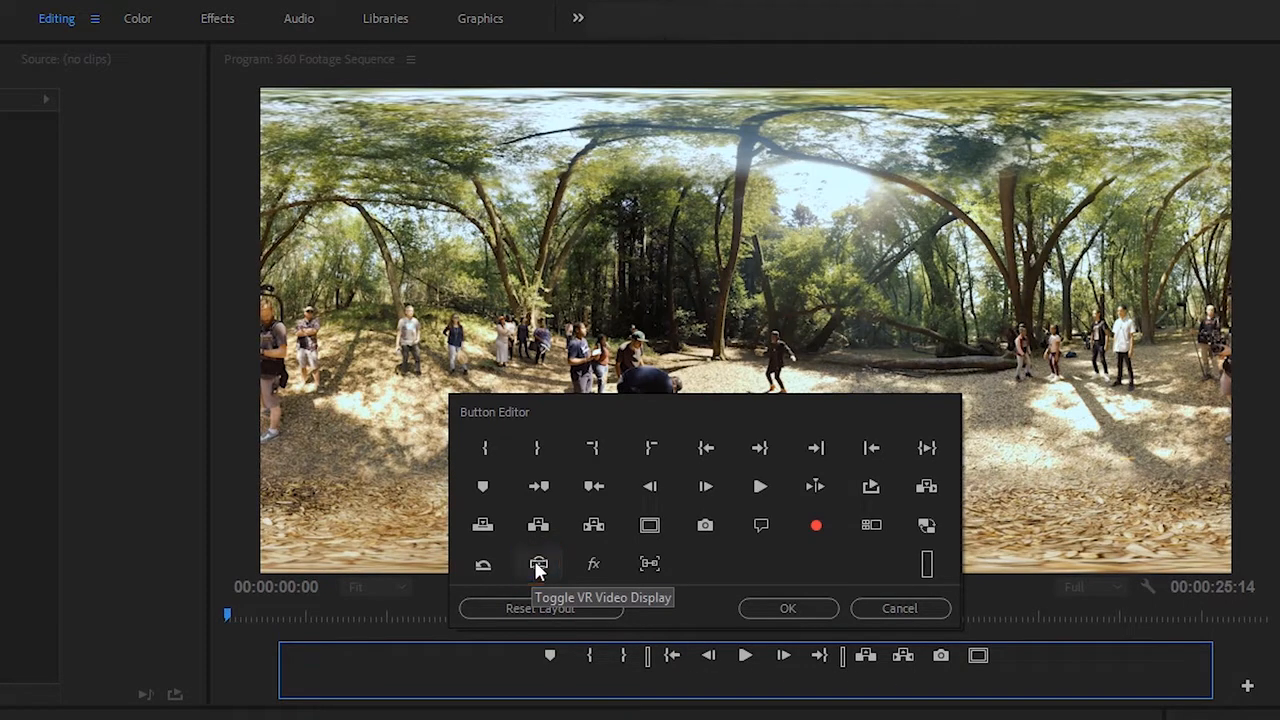
{"action": "left_click_drag", "start_coordinate": [546, 572], "coordinate": [1012, 655]}
{"action": "left_click", "coordinate": [788, 609]}
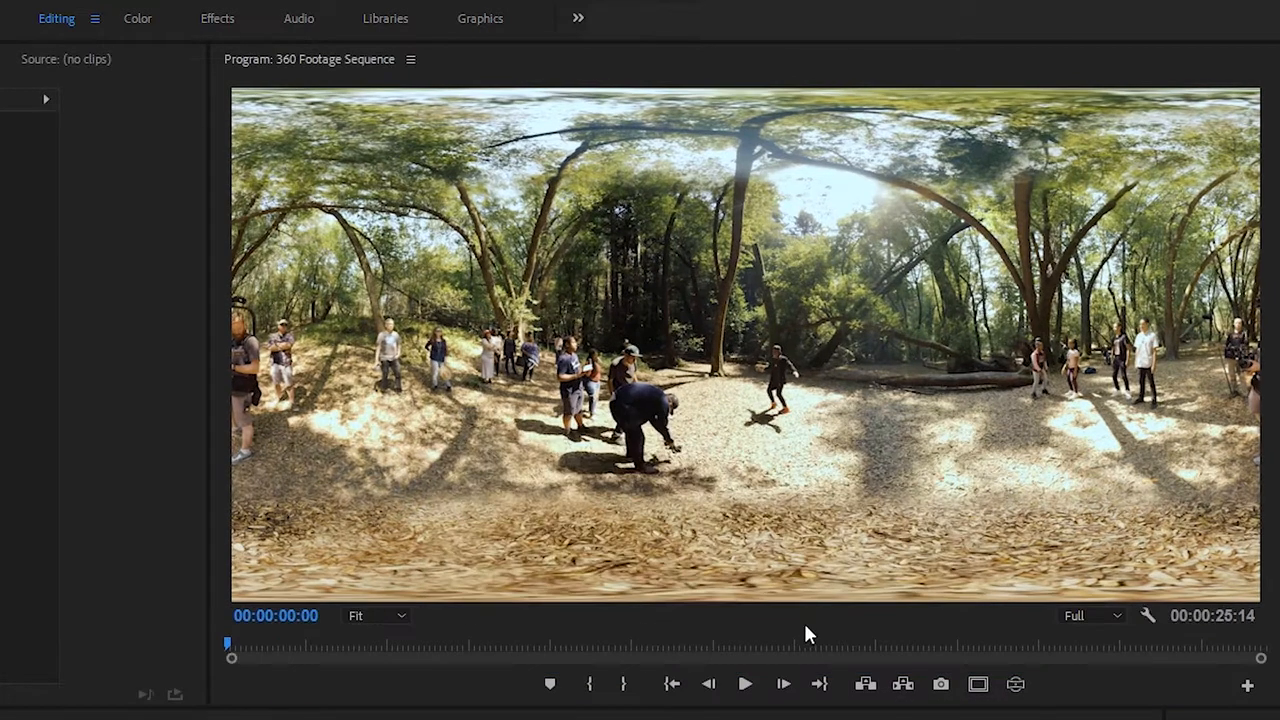
Step: Switch the Program monitor to VR video display and look around the 360 footage
{"action": "left_click", "coordinate": [1015, 684]}
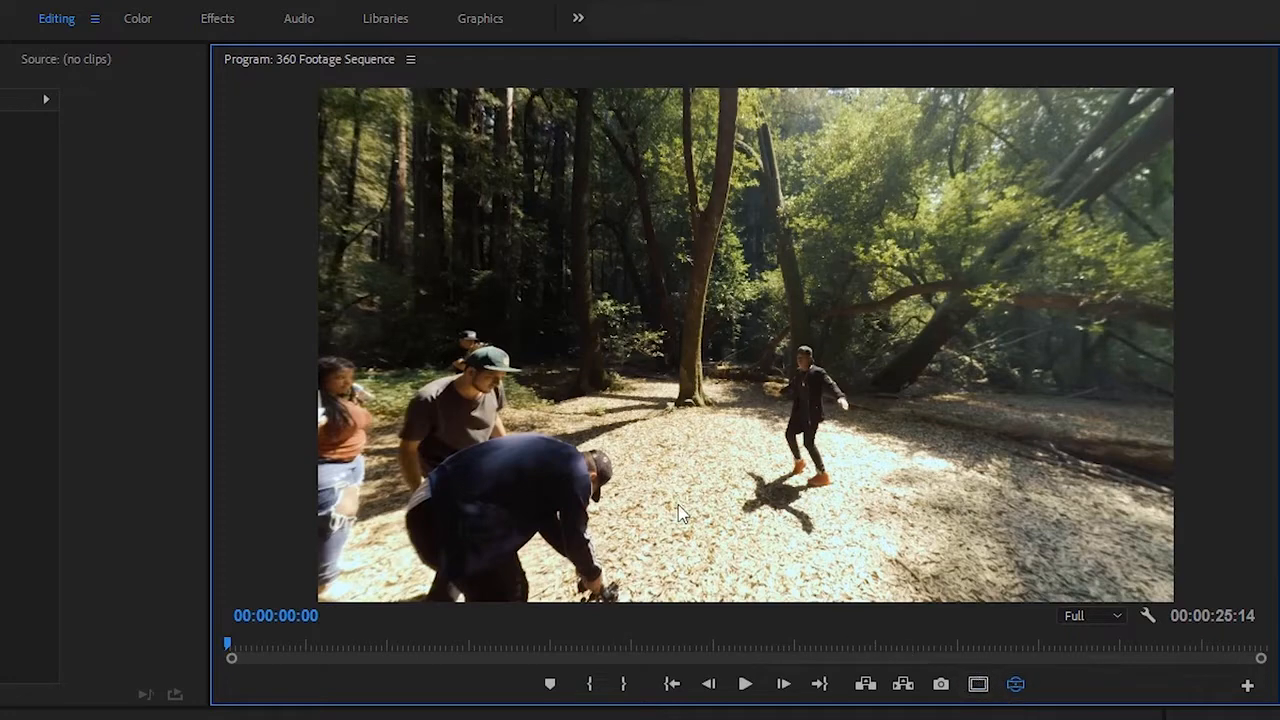
{"action": "left_click_drag", "start_coordinate": [560, 514], "coordinate": [712, 360]}
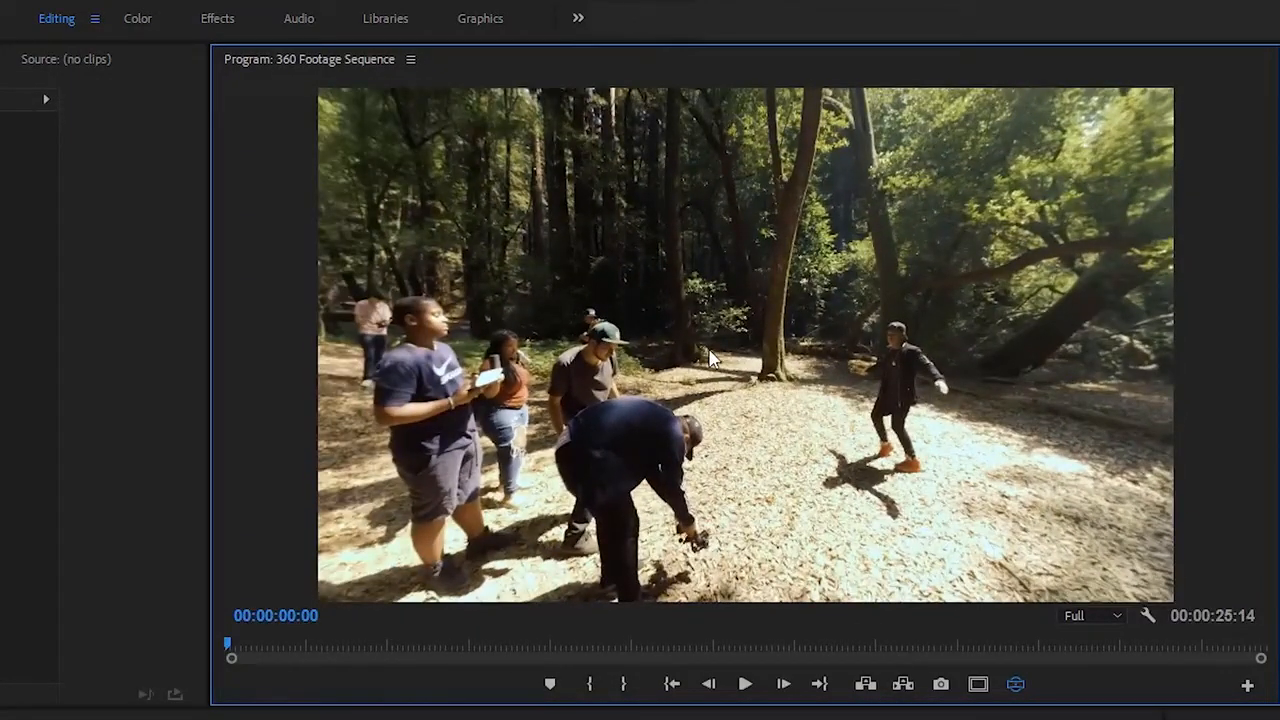
{"action": "left_click", "coordinate": [1018, 688]}
{"action": "left_click", "coordinate": [1018, 688]}
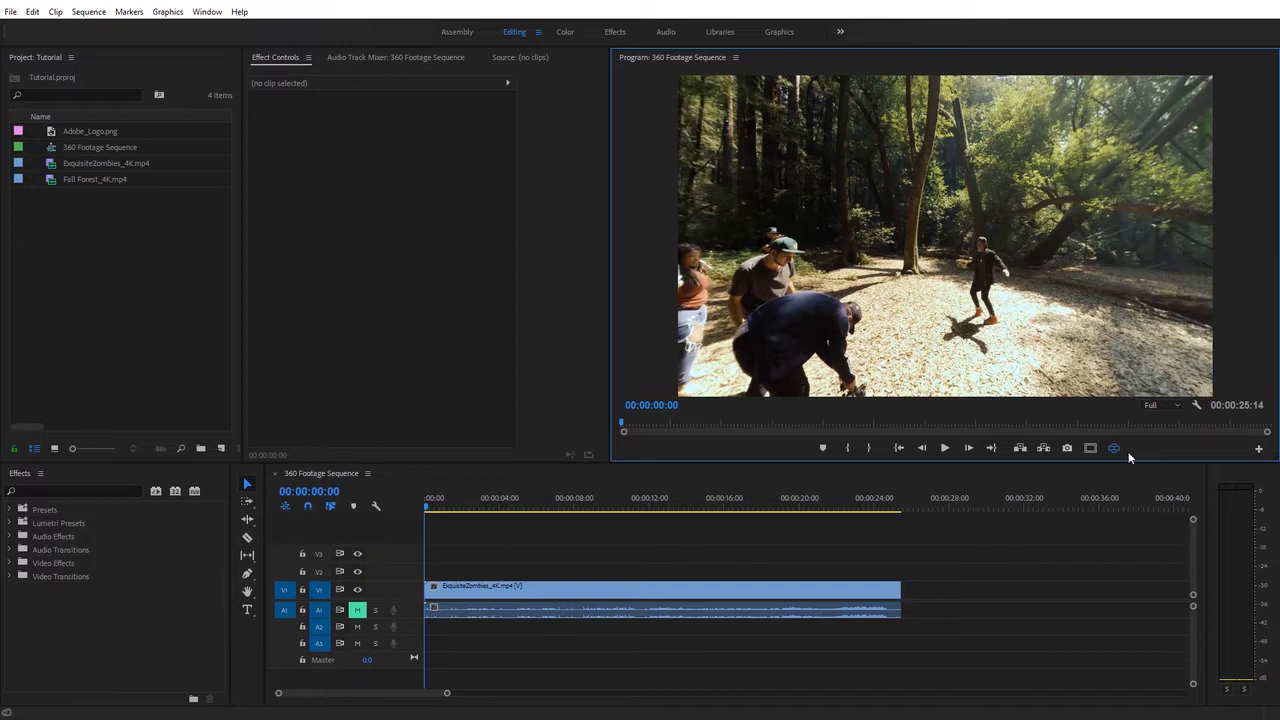
Step: Apply Gaussian Blur to the ExquisiteZombies_4K.mp4 clip with Blurriness 31 and Repeat Edge Pixels enabled
{"action": "key", "text": "shift+3"}
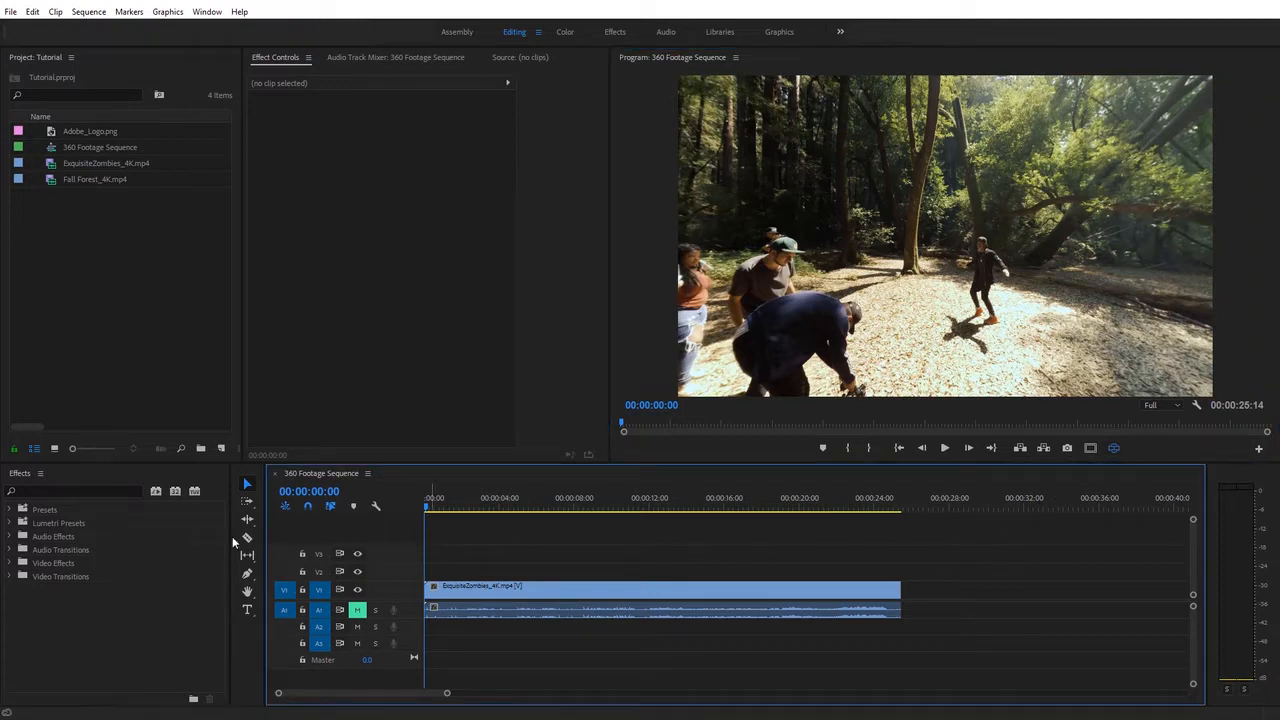
{"action": "left_click", "coordinate": [105, 491]}
{"action": "type", "text": "gaus"}
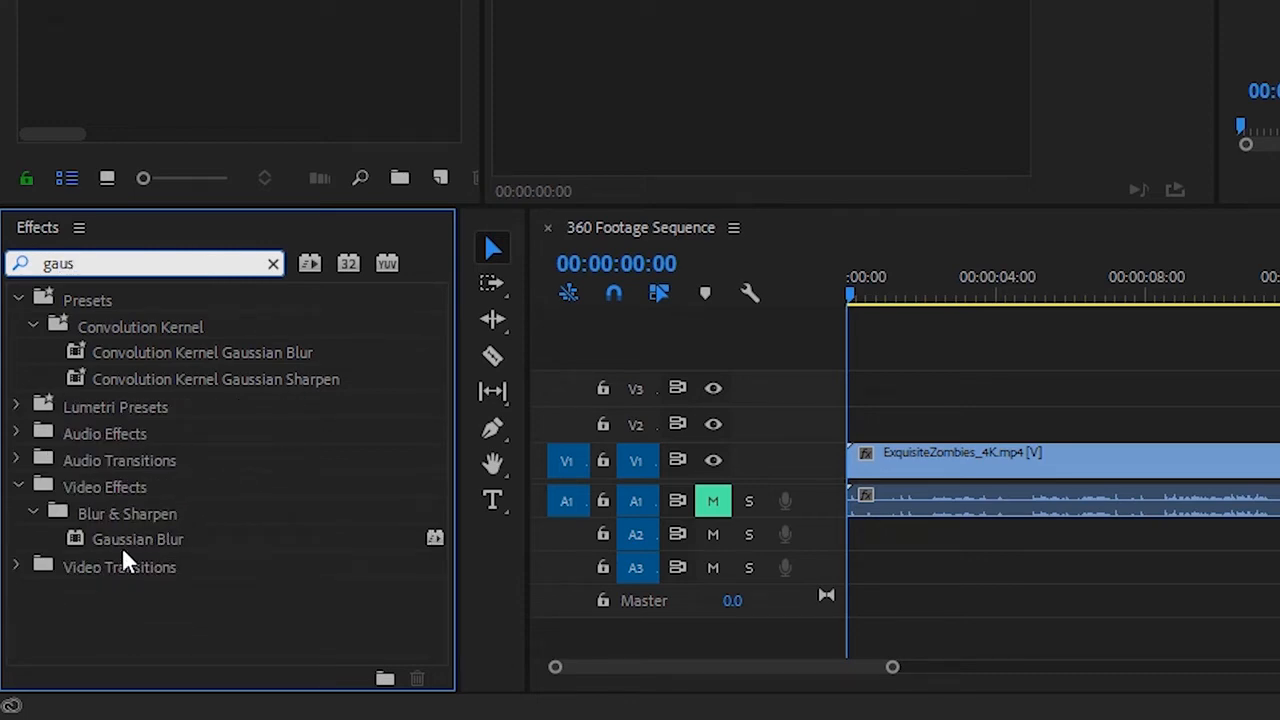
{"action": "left_click", "coordinate": [155, 546]}
{"action": "left_click_drag", "start_coordinate": [160, 555], "coordinate": [990, 458]}
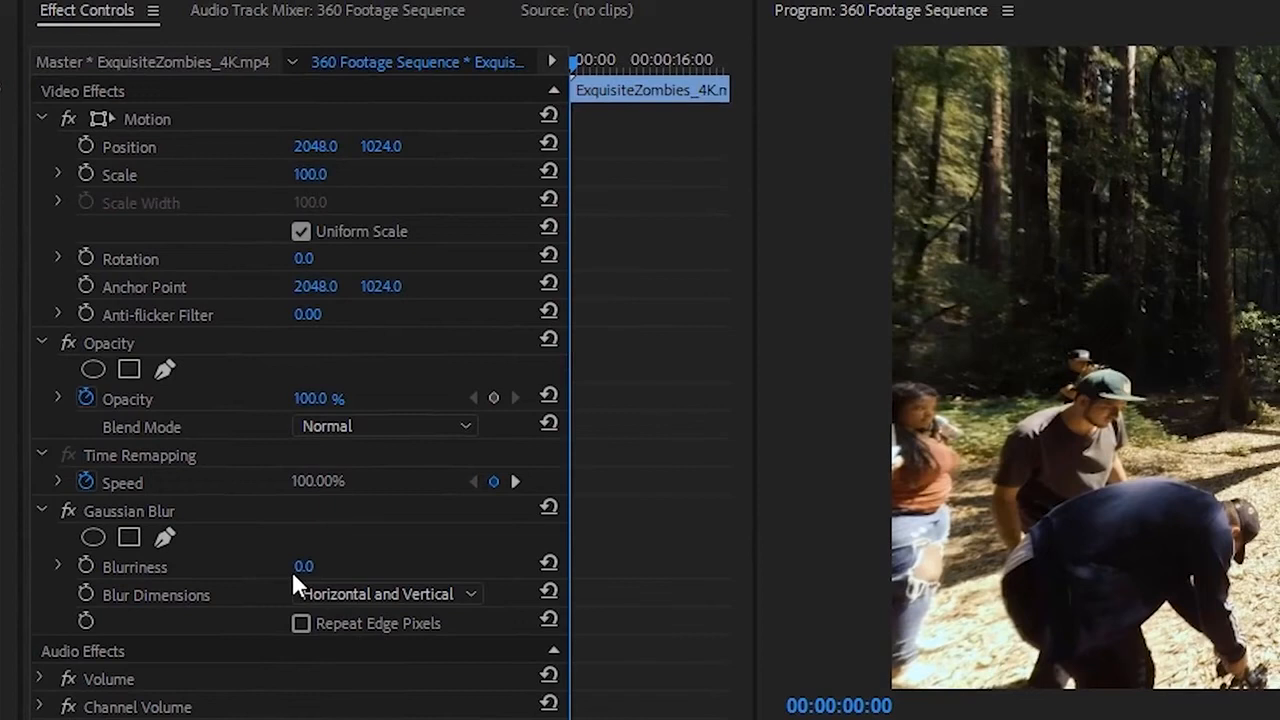
{"action": "left_click_drag", "start_coordinate": [724, 8], "coordinate": [768, 8]}
{"action": "left_click_drag", "start_coordinate": [305, 568], "coordinate": [287, 568]}
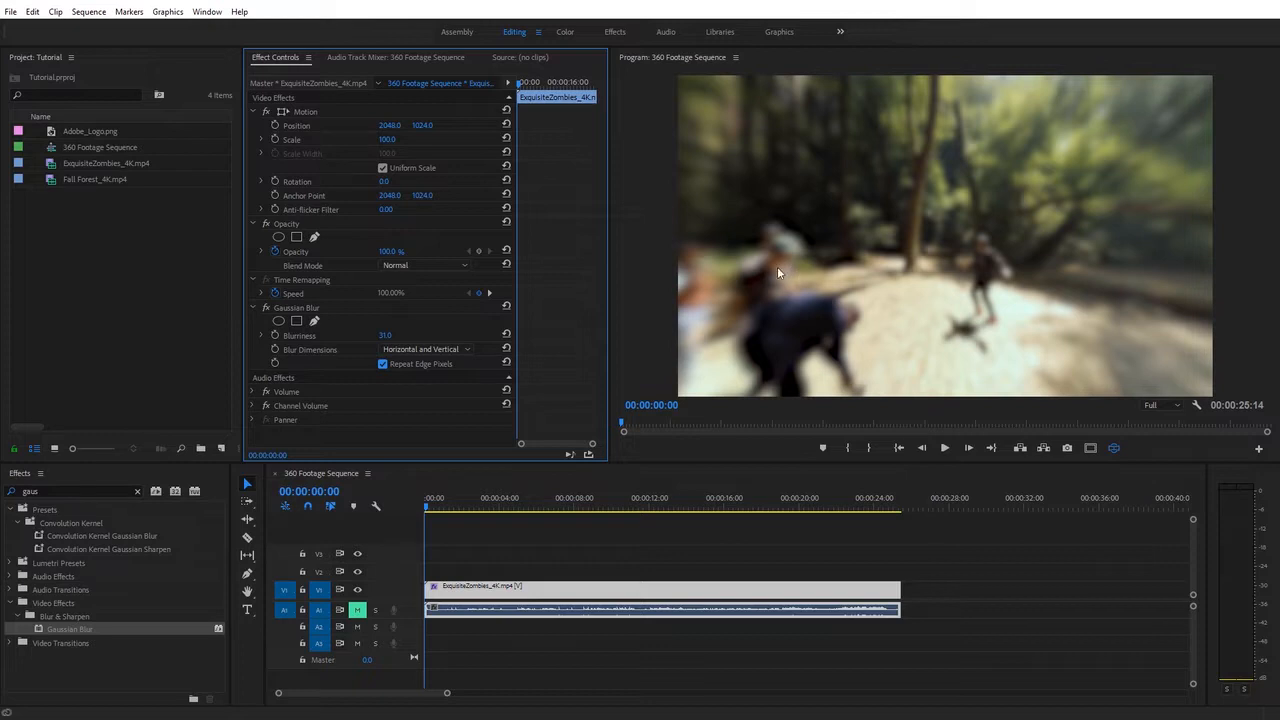
Step: Examine the Gaussian-blurred 360 view all around, including the area behind the camera, the sky and the ground
{"action": "left_click_drag", "start_coordinate": [1088, 430], "coordinate": [1279, 426]}
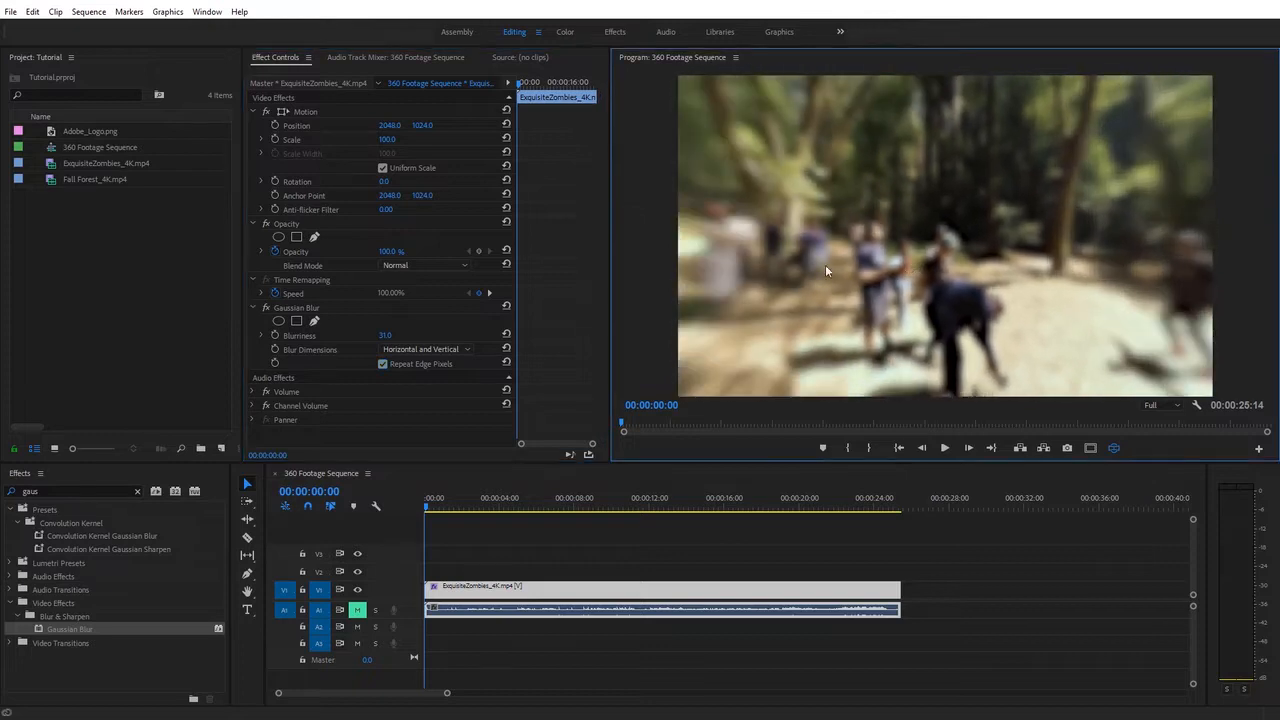
{"action": "left_click_drag", "start_coordinate": [1184, 426], "coordinate": [1279, 432]}
{"action": "left_click_drag", "start_coordinate": [874, 267], "coordinate": [942, 270]}
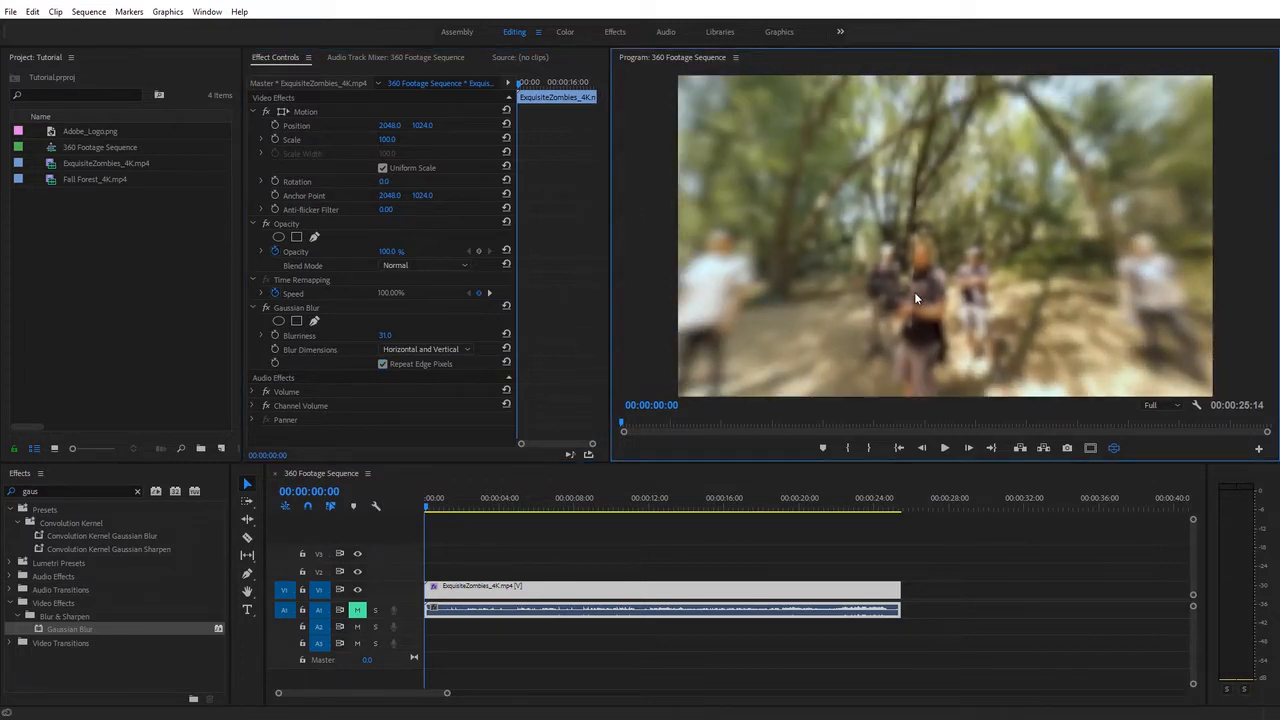
{"action": "left_click_drag", "start_coordinate": [914, 344], "coordinate": [920, 260]}
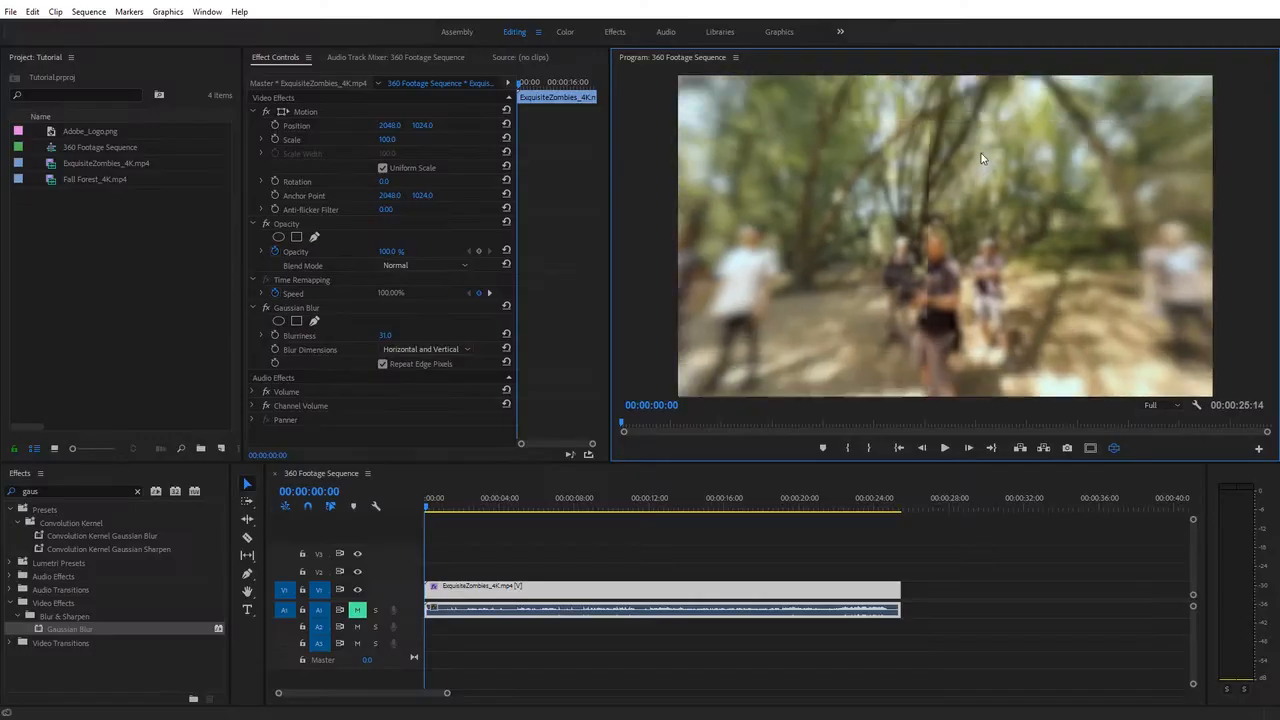
{"action": "left_click_drag", "start_coordinate": [981, 153], "coordinate": [989, 210]}
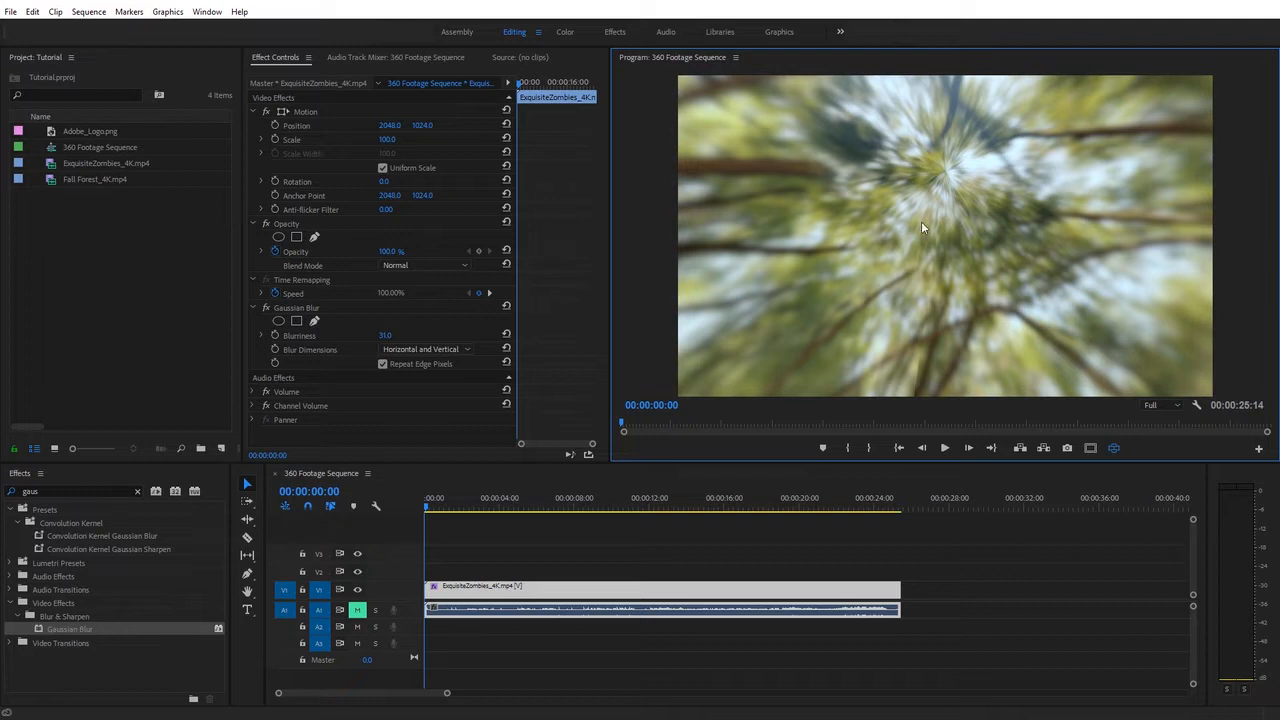
{"action": "left_click_drag", "start_coordinate": [964, 317], "coordinate": [962, 243]}
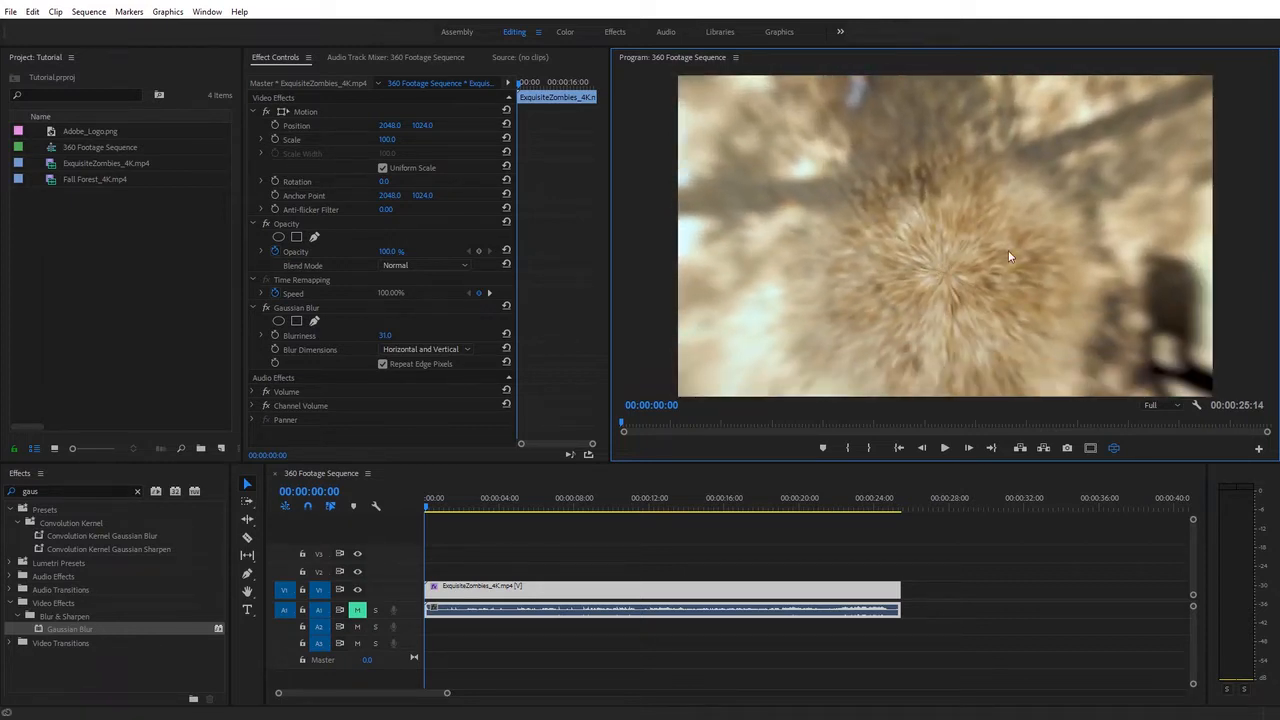
{"action": "left_click_drag", "start_coordinate": [1022, 184], "coordinate": [929, 170]}
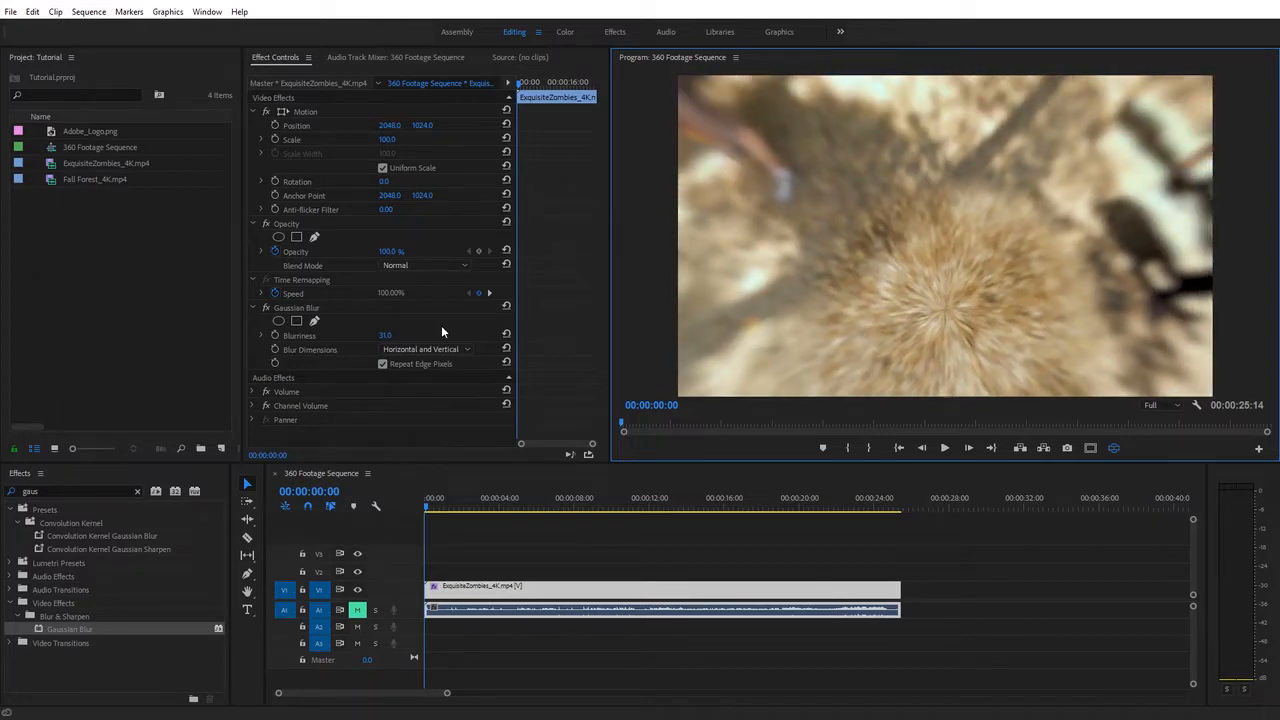
Step: Replace the clip's Gaussian Blur with the immersive VR Blur effect and set its Blurriness to 38
{"action": "left_click", "coordinate": [313, 312]}
{"action": "key", "text": "Delete"}
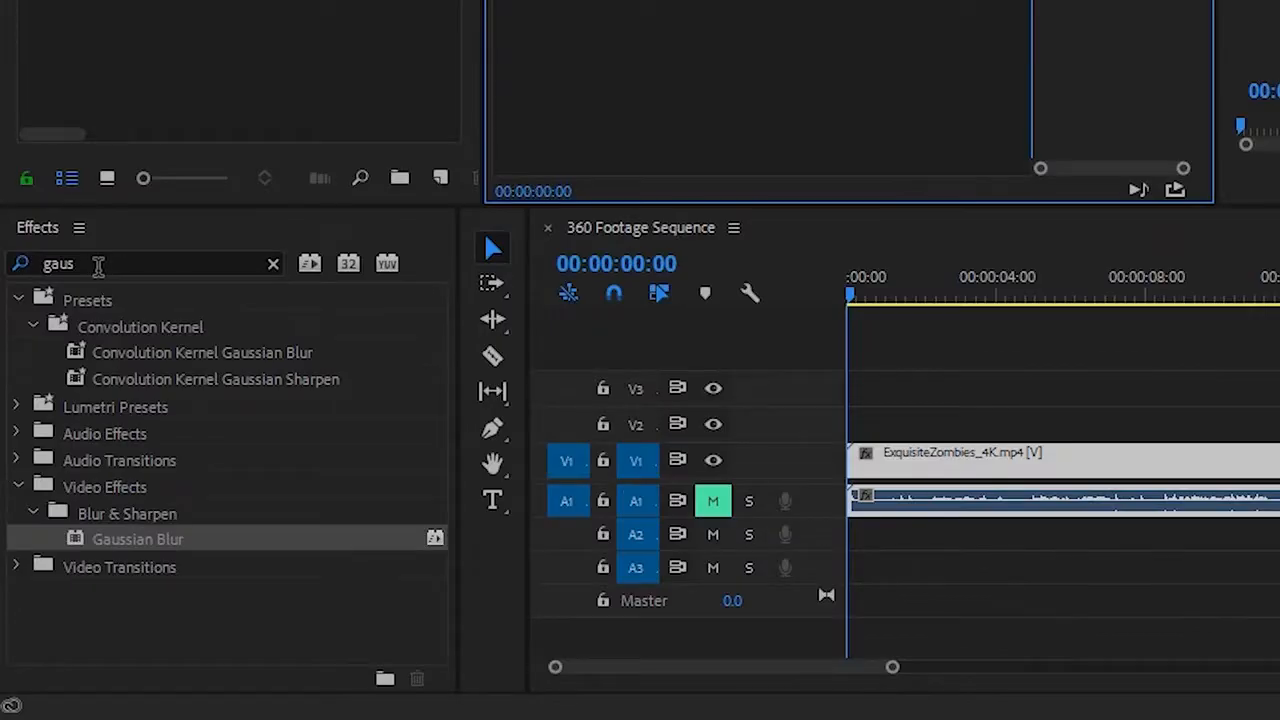
{"action": "left_click_drag", "start_coordinate": [50, 489], "coordinate": [8, 488]}
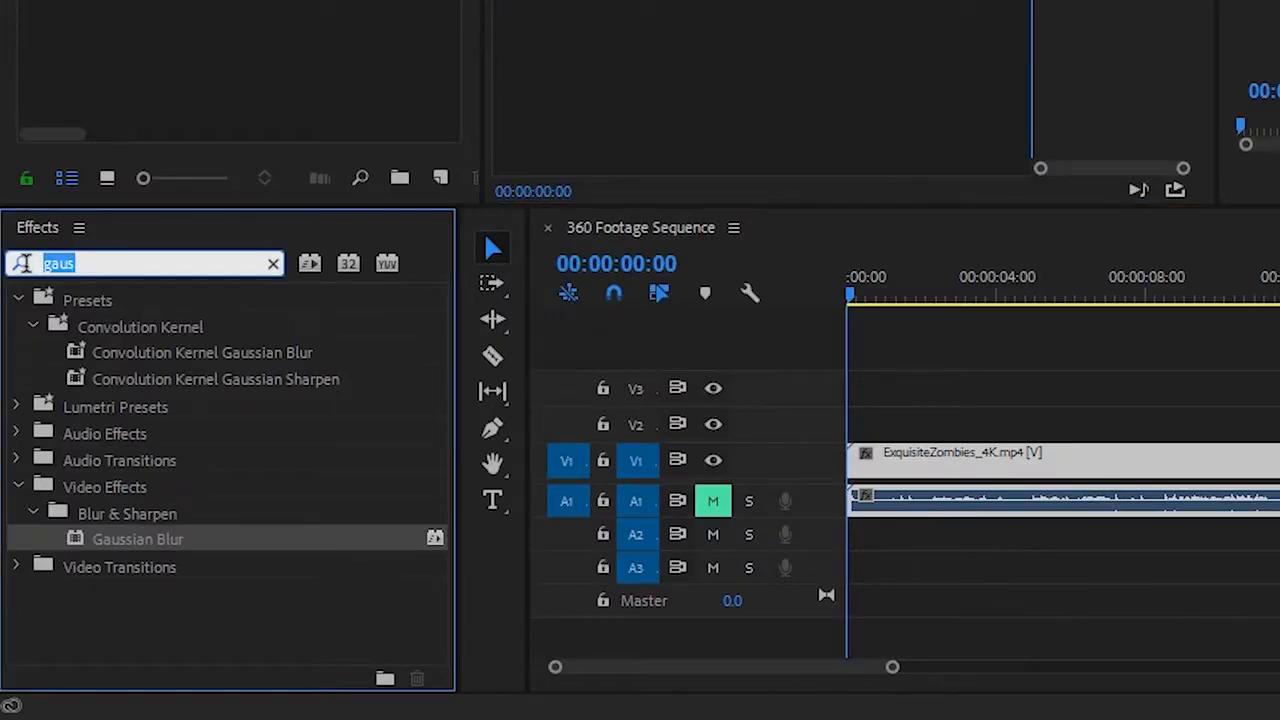
{"action": "type", "text": "vr"}
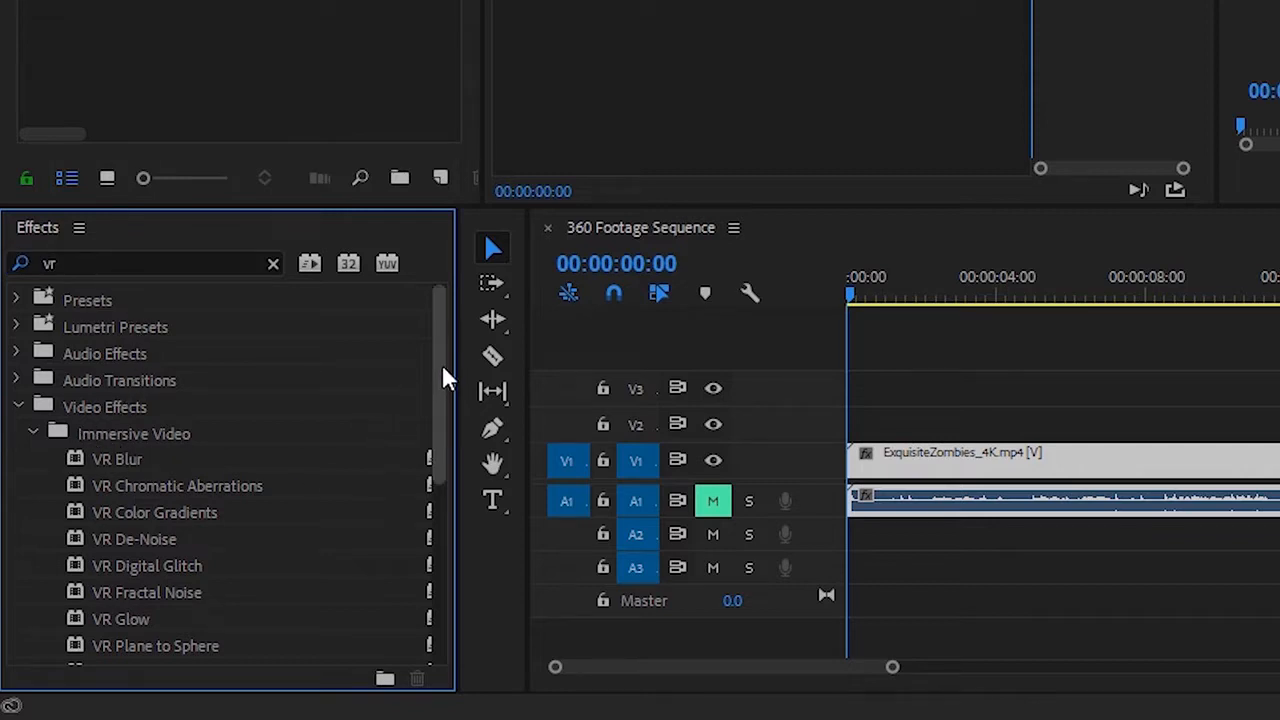
{"action": "left_click_drag", "start_coordinate": [437, 363], "coordinate": [434, 409]}
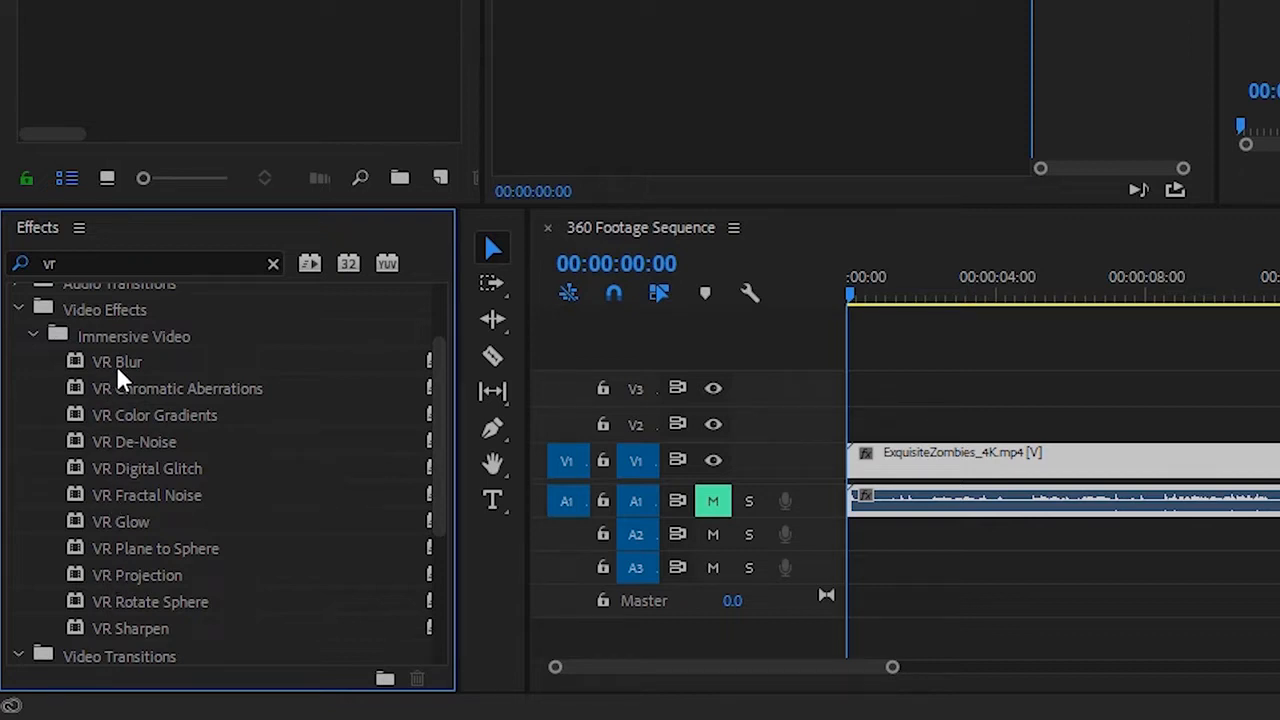
{"action": "left_click_drag", "start_coordinate": [118, 372], "coordinate": [900, 452]}
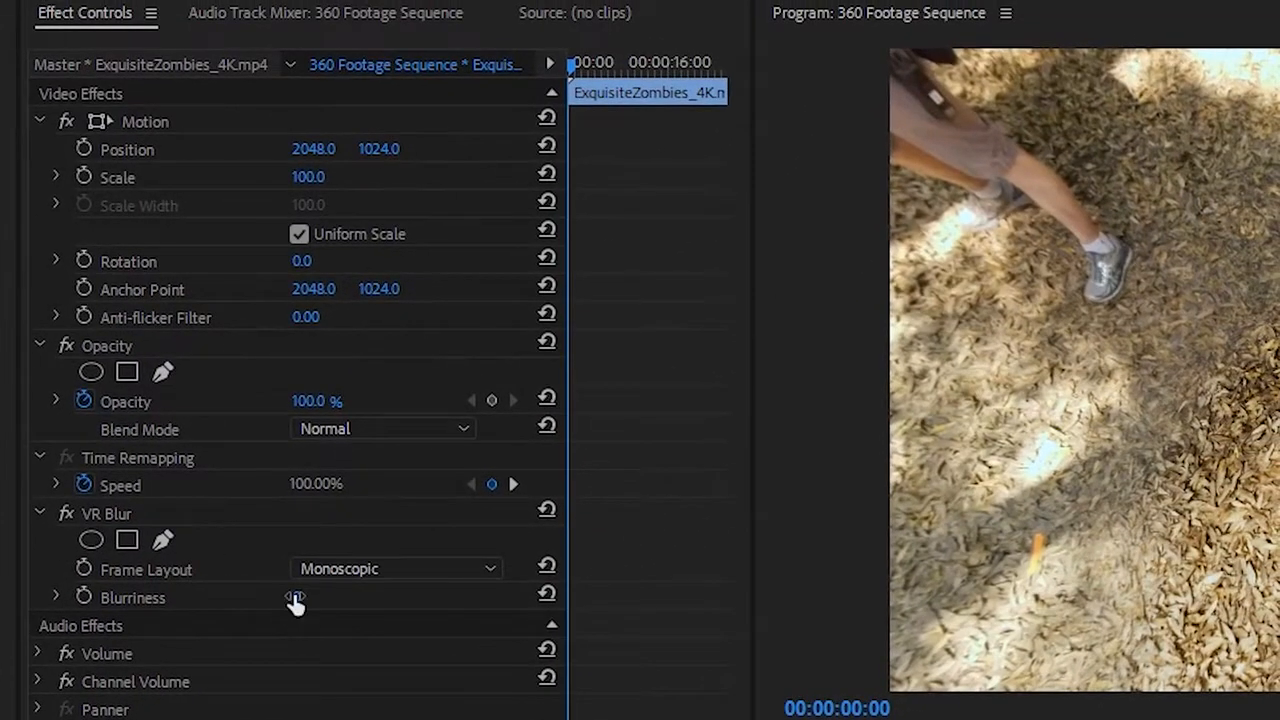
{"action": "left_click_drag", "start_coordinate": [304, 589], "coordinate": [342, 589]}
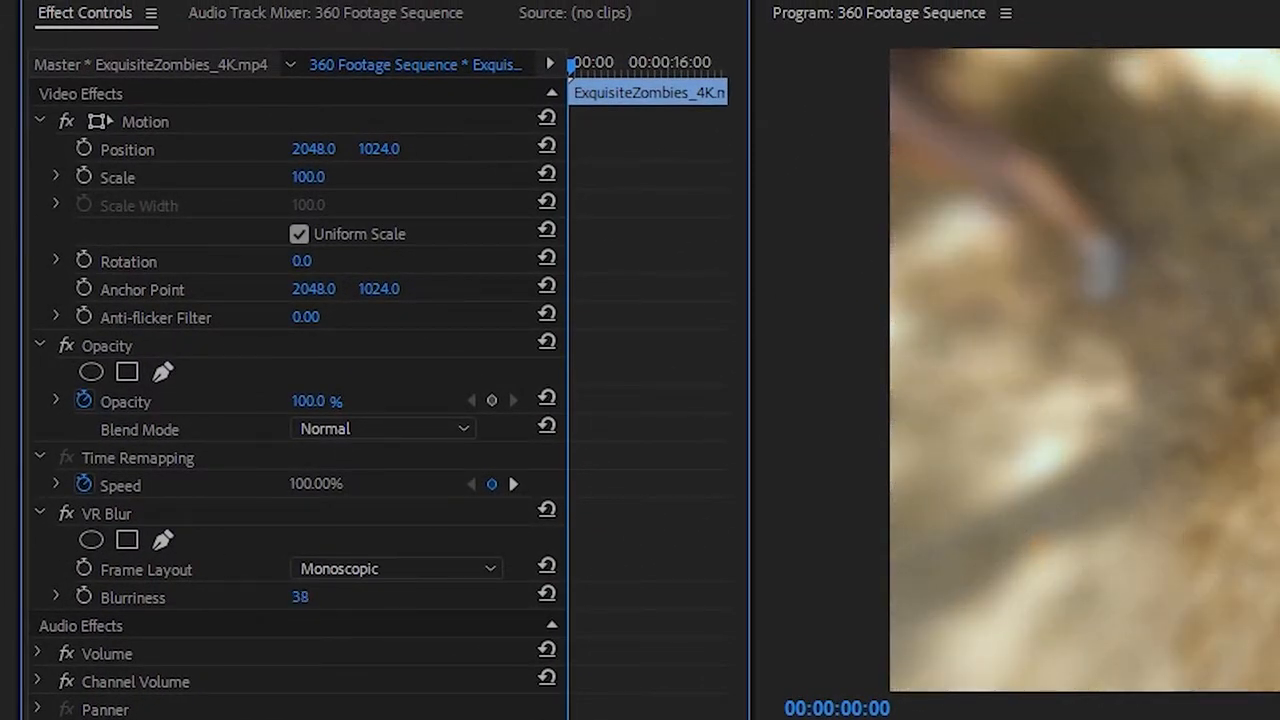
Step: Look around the VR-blurred footage from the ground up to the horizon and remove VR Blur from the clip
{"action": "left_click_drag", "start_coordinate": [963, 187], "coordinate": [944, 212]}
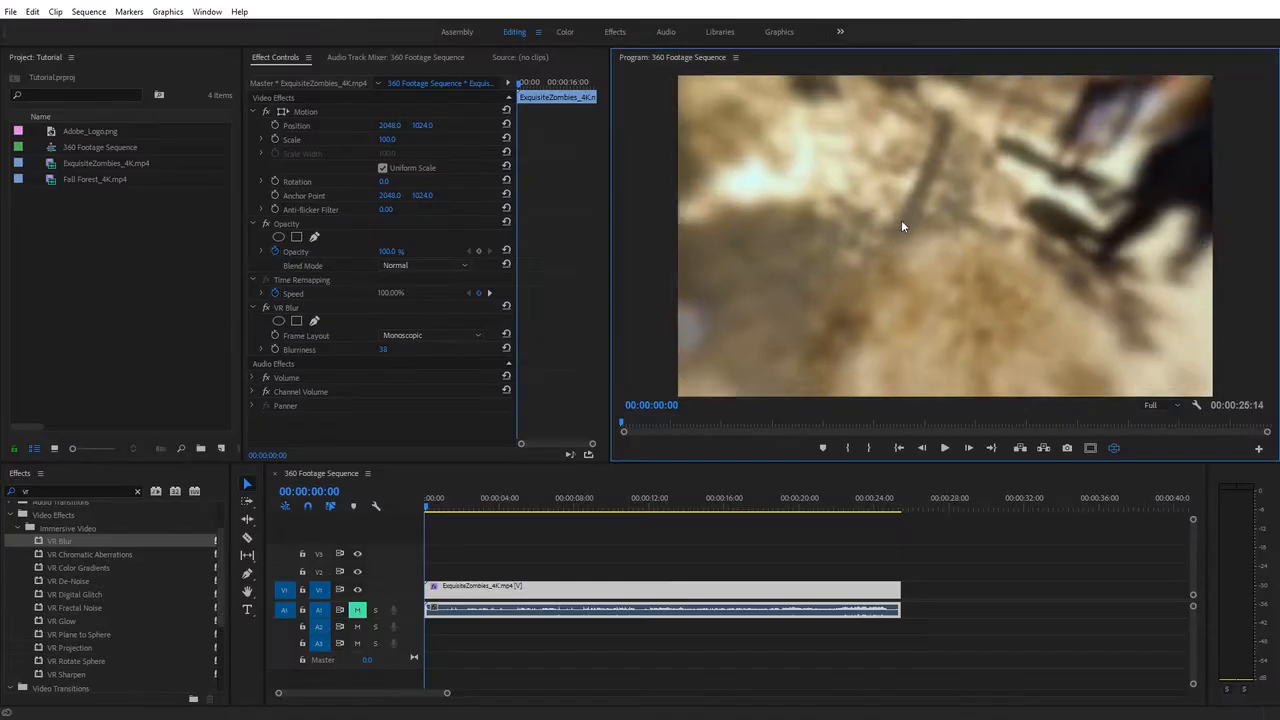
{"action": "left_click_drag", "start_coordinate": [901, 226], "coordinate": [858, 378]}
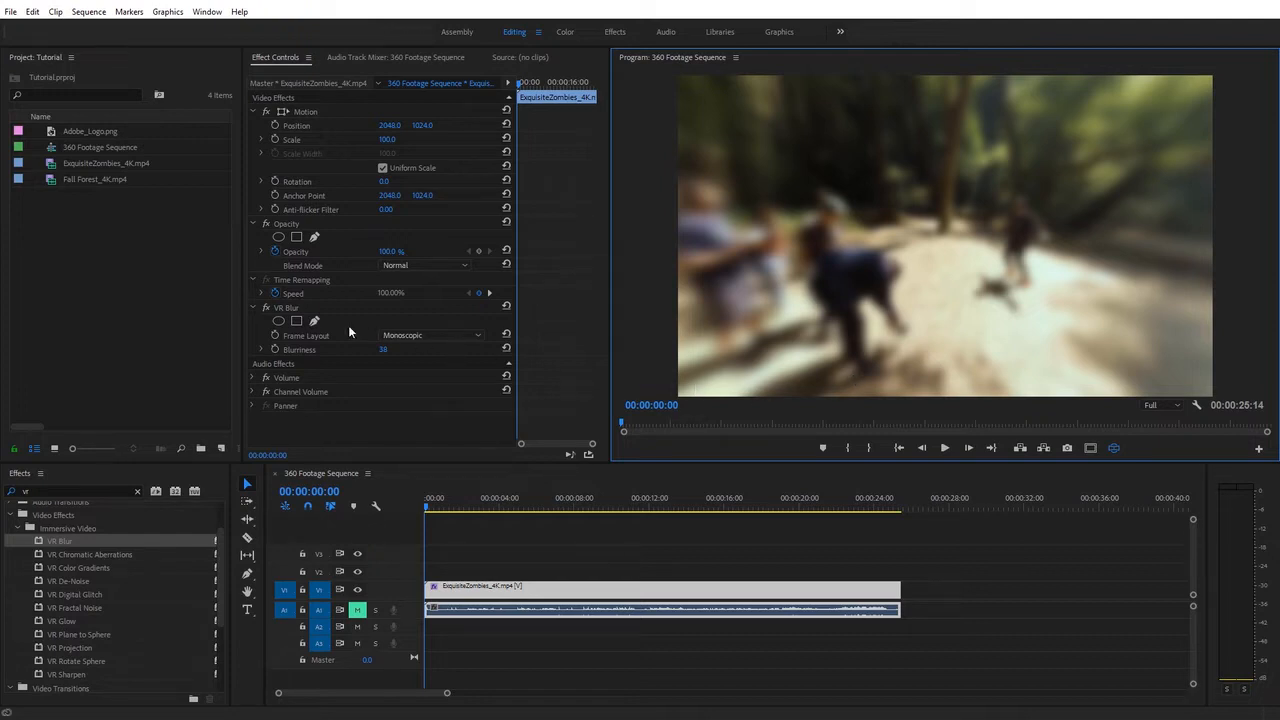
{"action": "left_click", "coordinate": [283, 311]}
{"action": "key", "text": "Delete"}
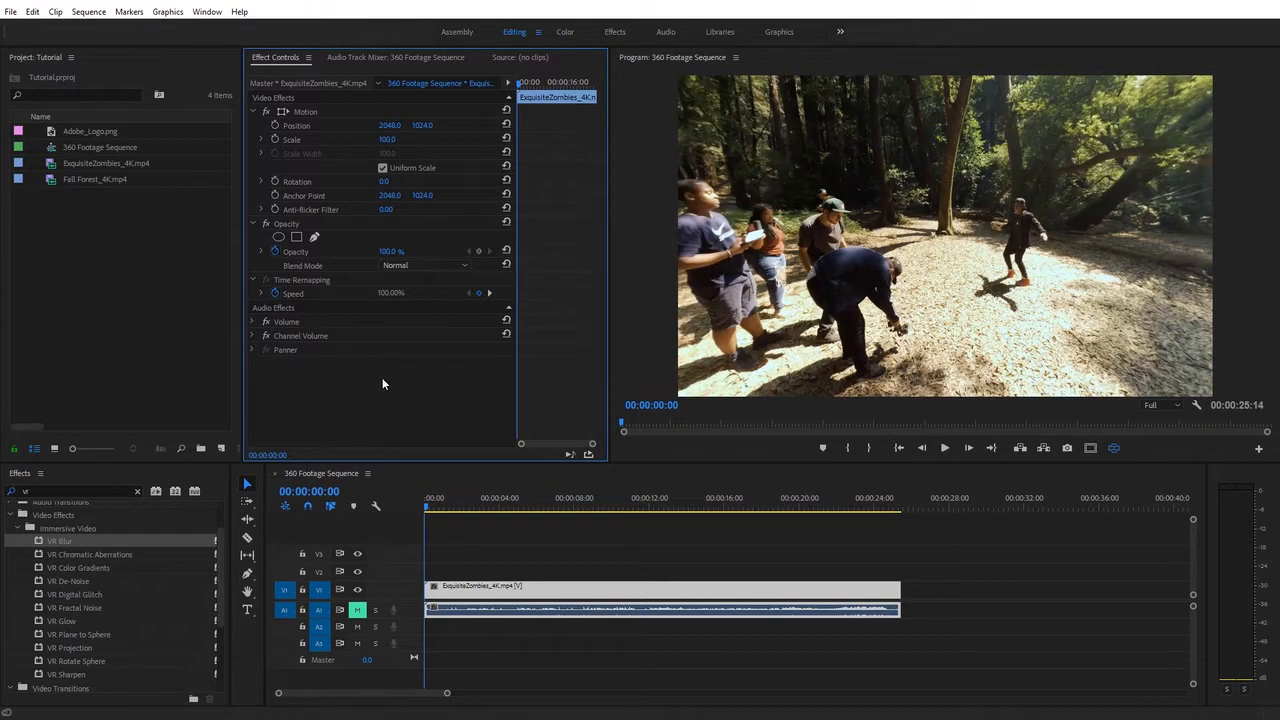
Step: Return the Program monitor to the flat equirectangular view and apply VR Rotate Sphere to the ExquisiteZombies_4K.mp4 clip
{"action": "left_click", "coordinate": [1115, 448]}
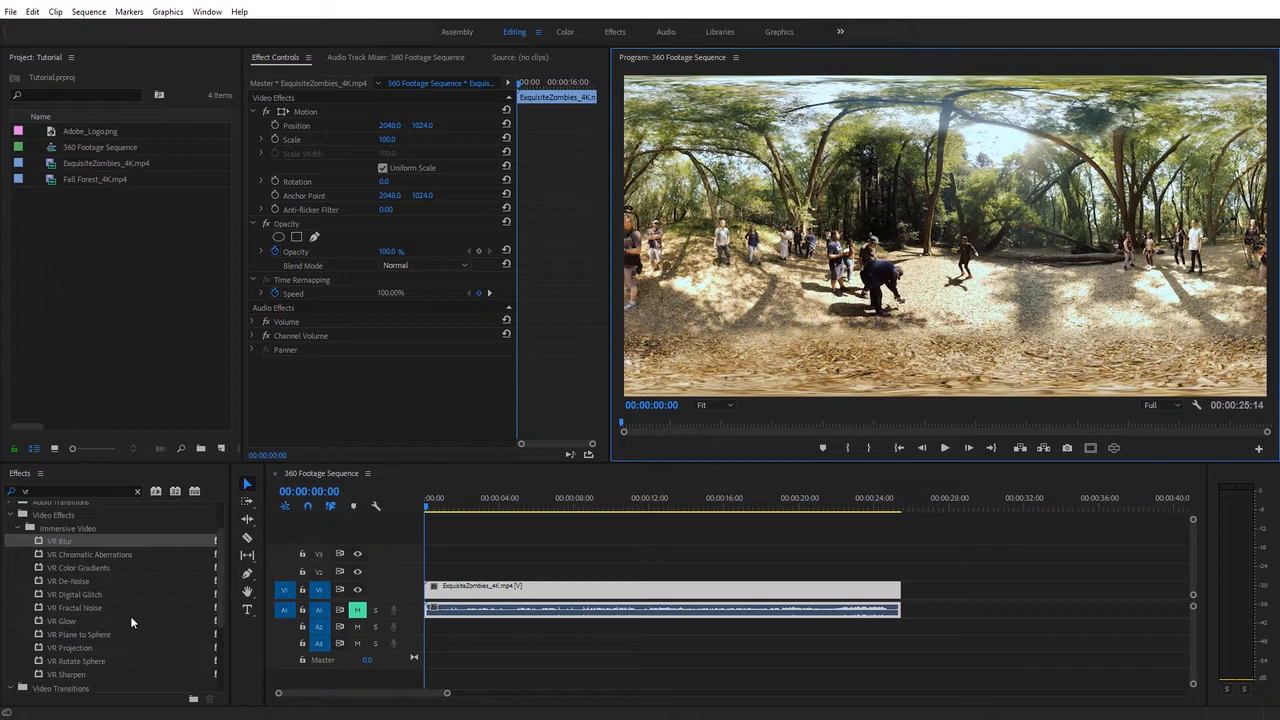
{"action": "left_click_drag", "start_coordinate": [92, 663], "coordinate": [519, 588]}
{"action": "left_click_drag", "start_coordinate": [599, 321], "coordinate": [601, 341]}
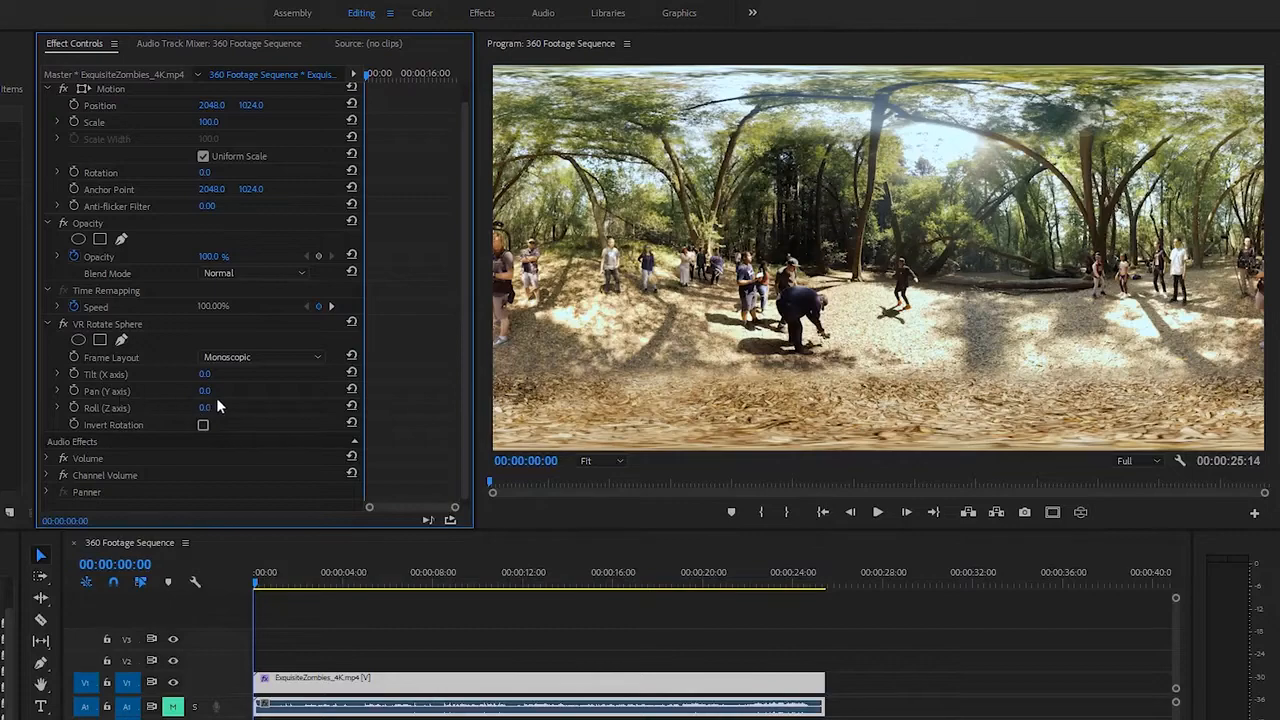
Step: Try VR Rotate Sphere Pan (Y axis) values of 16° and 123°, previewing each in VR video display
{"action": "mouse_move", "coordinate": [204, 391]}
{"action": "left_mouse_down"}
{"action": "mouse_move", "coordinate": [289, 391]}
{"action": "mouse_move", "coordinate": [220, 391]}
{"action": "left_mouse_up"}
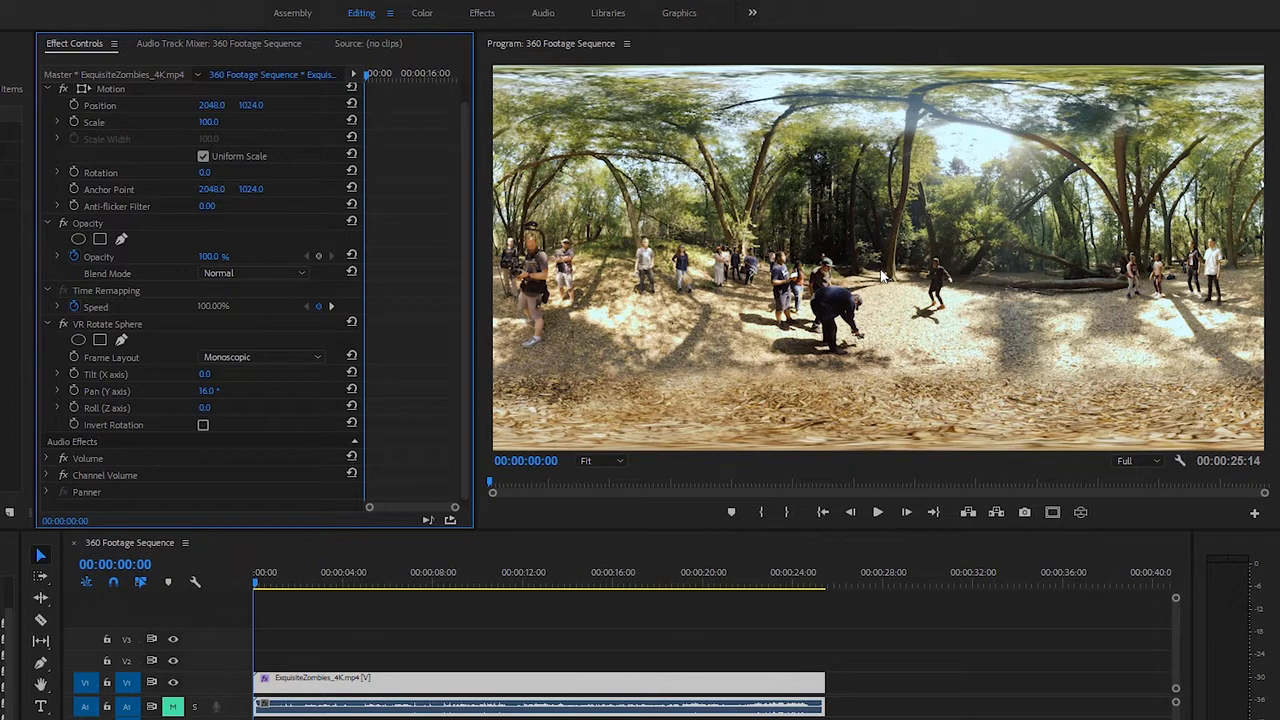
{"action": "left_click", "coordinate": [1081, 512]}
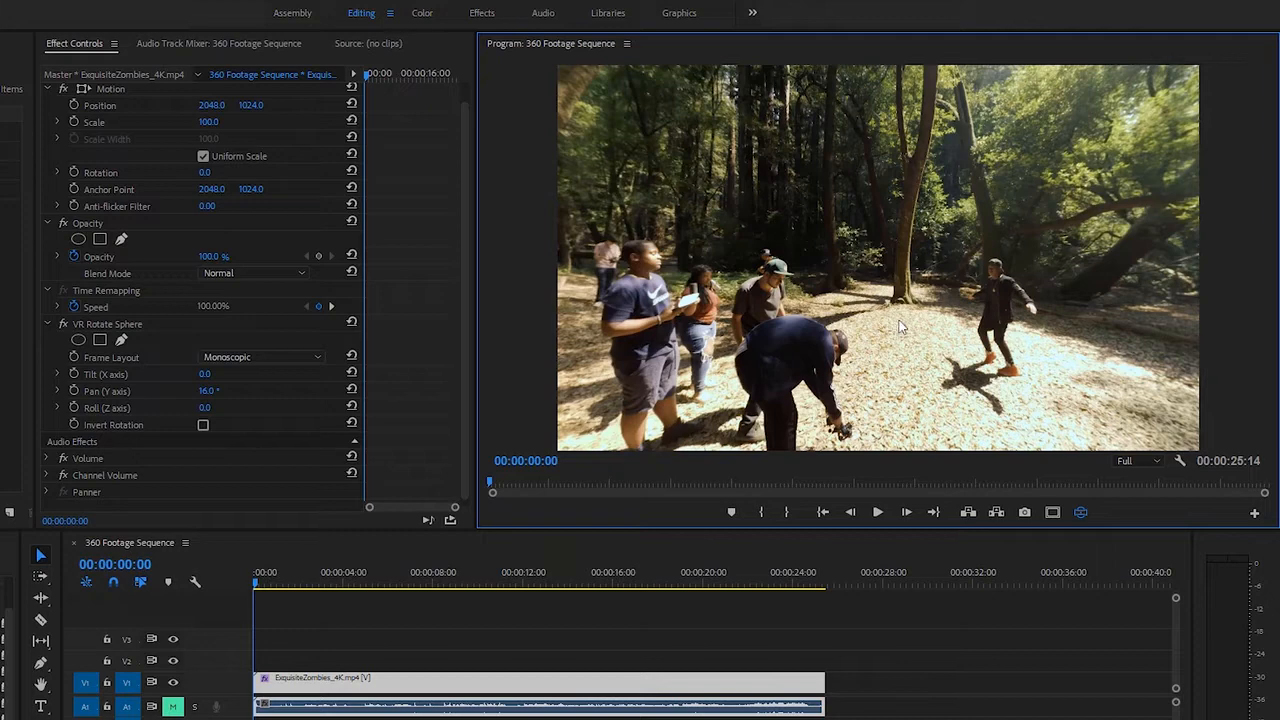
{"action": "left_click", "coordinate": [1080, 512]}
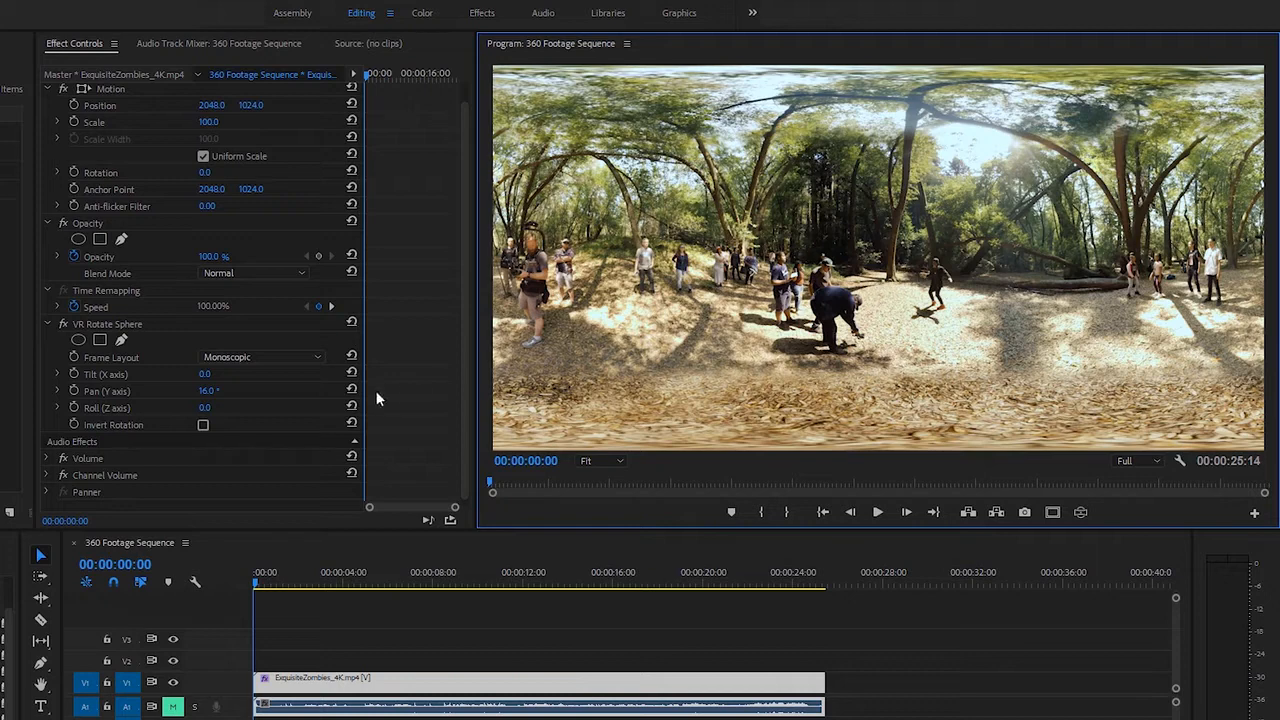
{"action": "left_click_drag", "start_coordinate": [208, 391], "coordinate": [263, 414]}
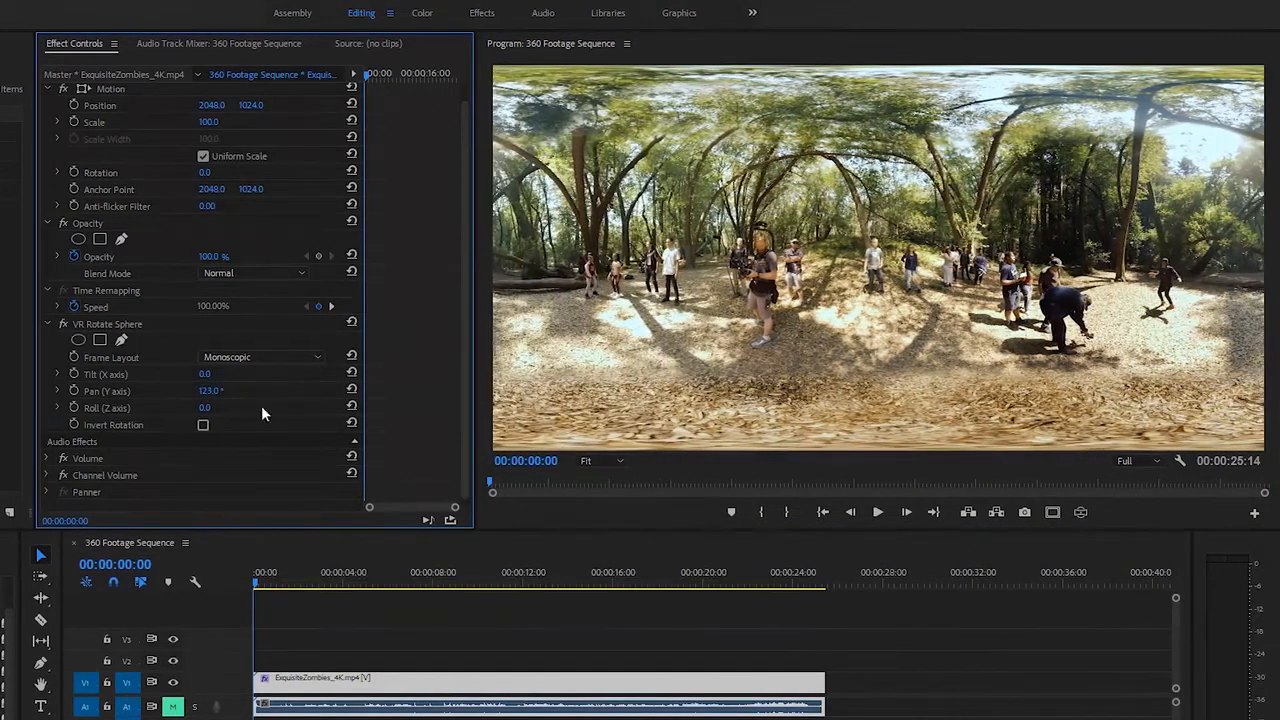
{"action": "left_click", "coordinate": [1080, 511]}
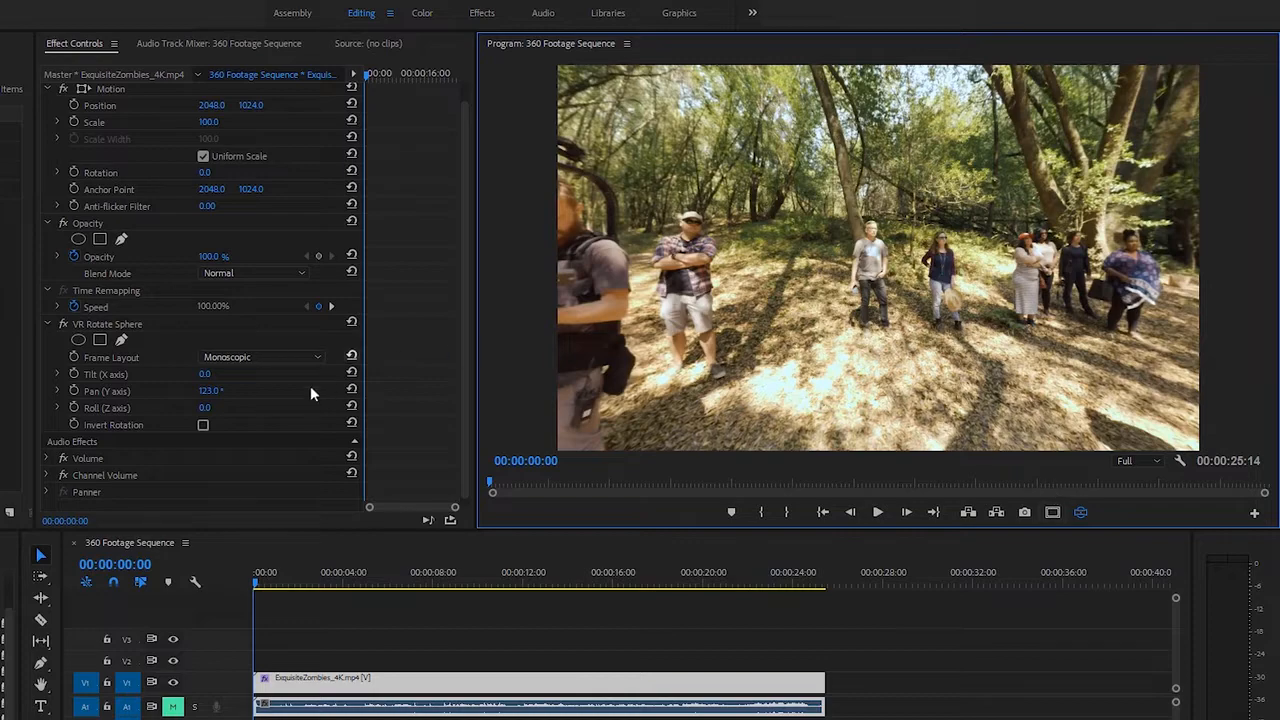
Step: Set VR Rotate Sphere's Pan (Y axis) to 8° and, in the flat view, its Tilt (X axis) to 7°
{"action": "left_click_drag", "start_coordinate": [205, 391], "coordinate": [96, 392]}
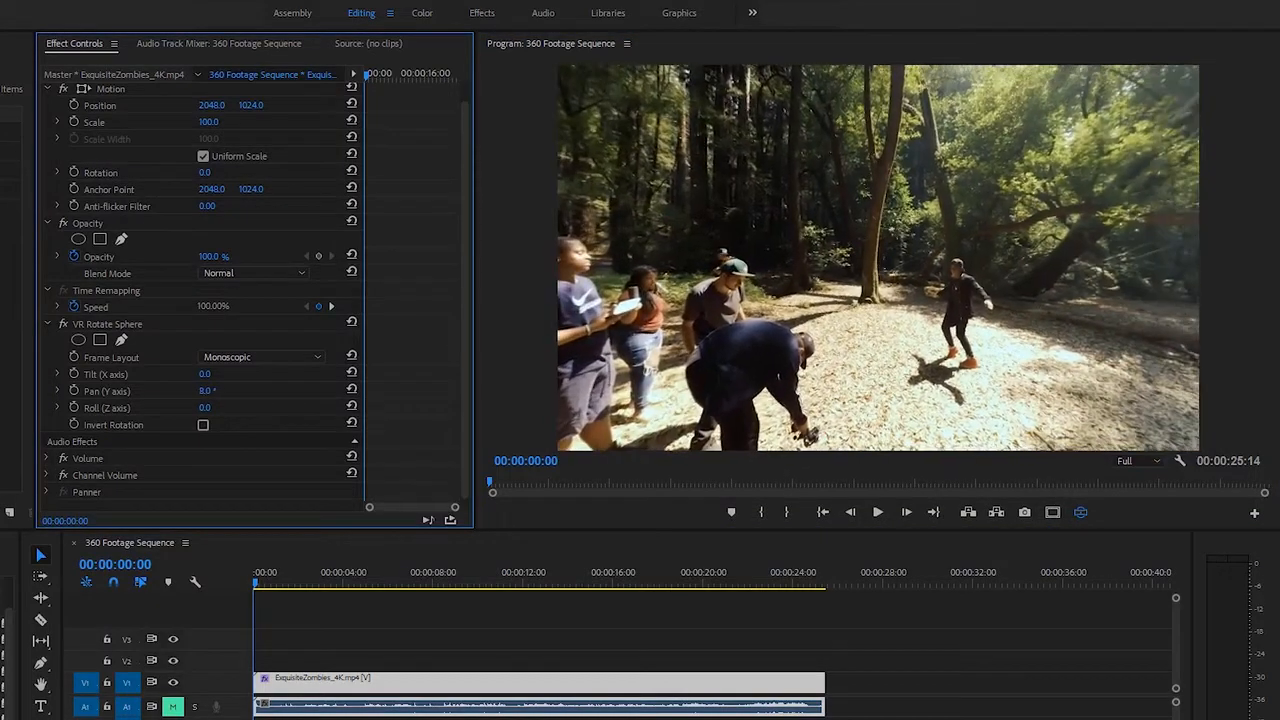
{"action": "left_click", "coordinate": [1082, 512]}
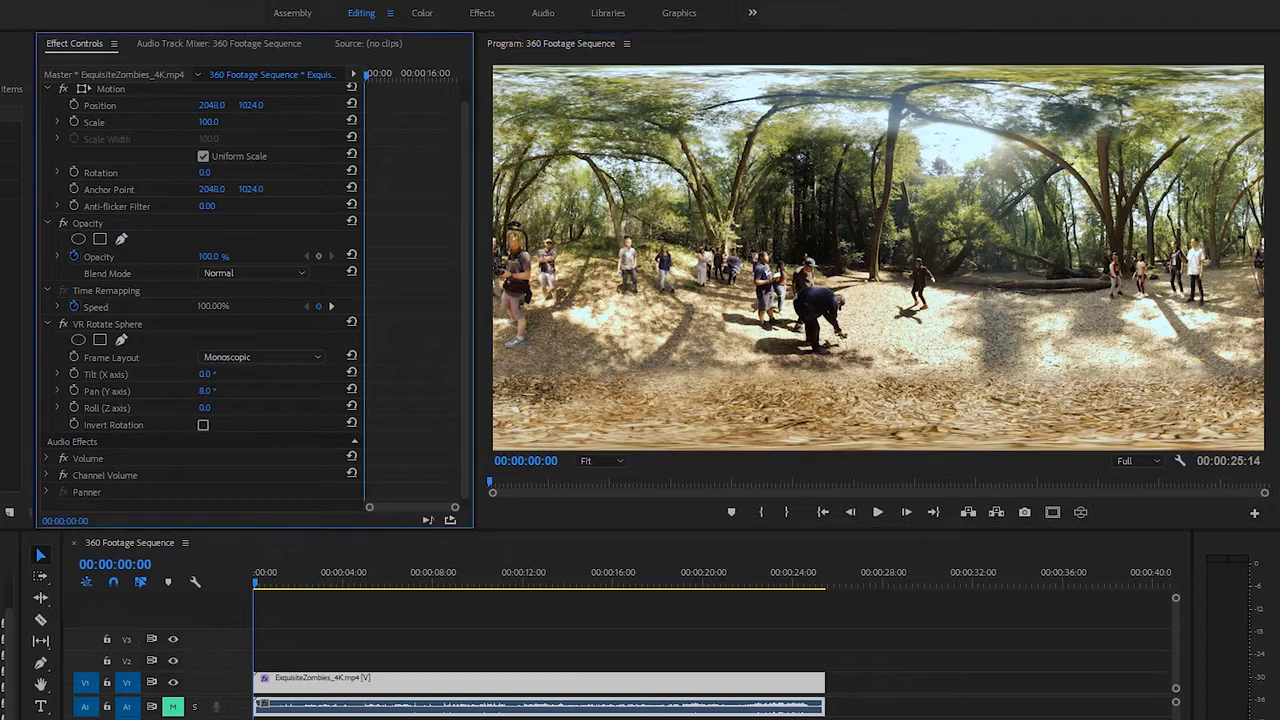
{"action": "left_click_drag", "start_coordinate": [207, 374], "coordinate": [324, 381]}
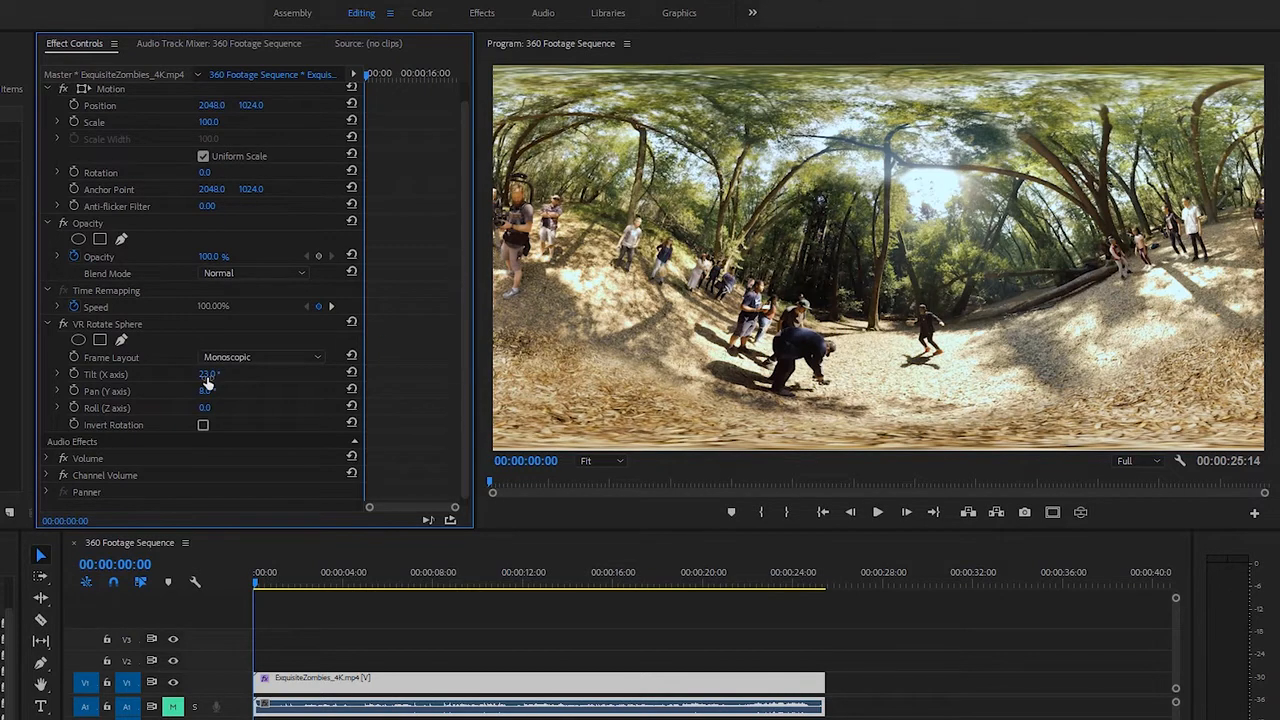
{"action": "left_click_drag", "start_coordinate": [207, 380], "coordinate": [272, 382]}
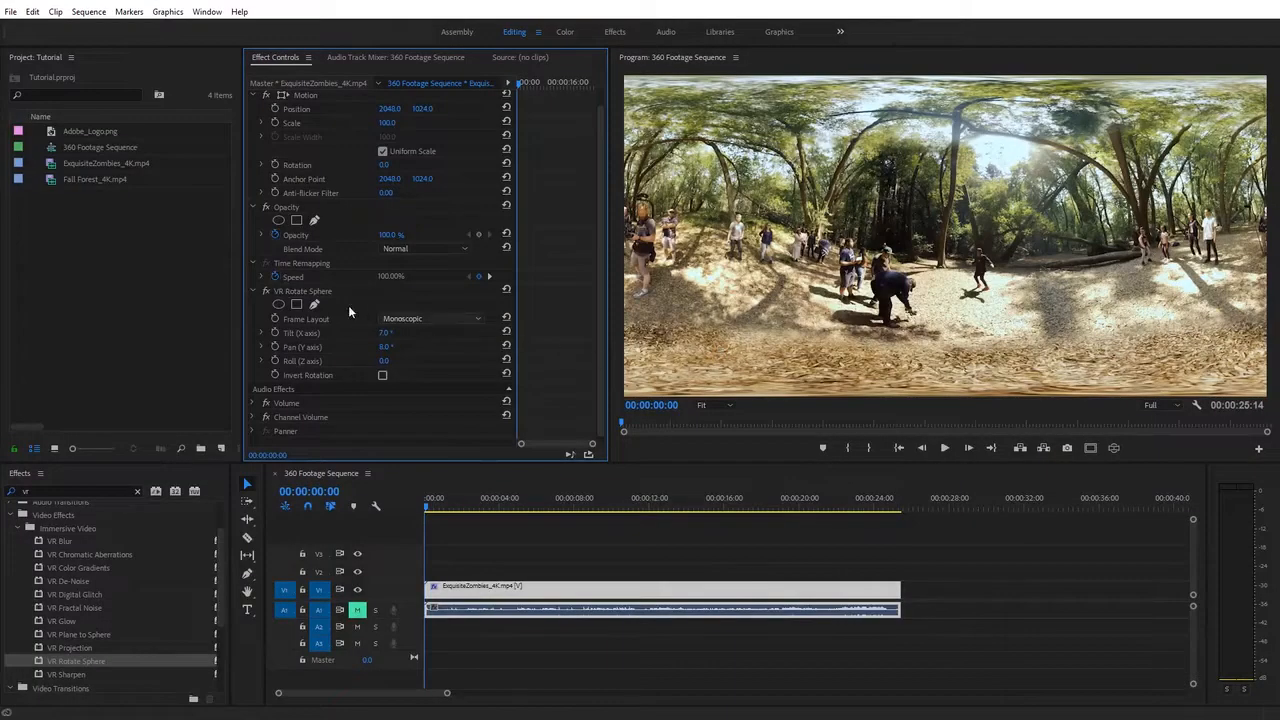
Step: Remove VR Rotate Sphere from ExquisiteZombies_4K.mp4 and place Adobe_Logo.png on track V2 at the sequence start
{"action": "left_click", "coordinate": [314, 293]}
{"action": "key", "text": "Delete"}
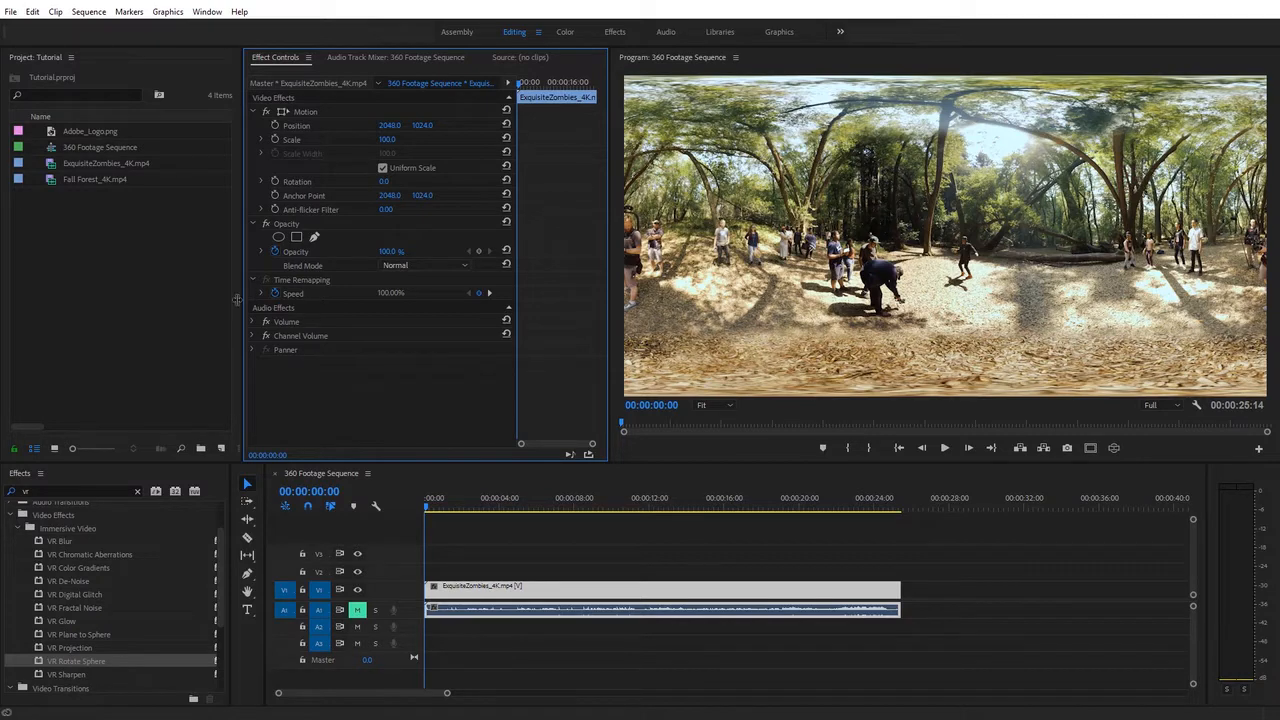
{"action": "left_click_drag", "start_coordinate": [96, 132], "coordinate": [432, 571]}
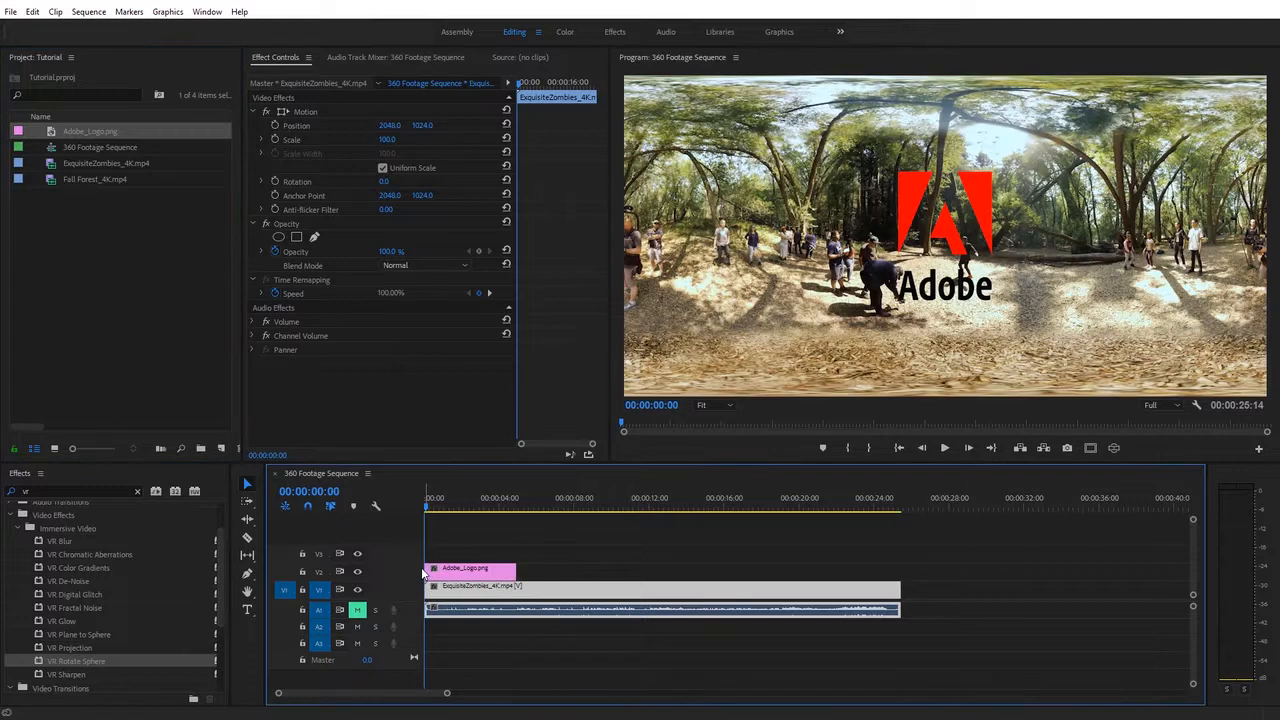
Step: Look around the Adobe logo in VR video display to examine its distortion, then return to the flat equirectangular view
{"action": "left_click", "coordinate": [1115, 452]}
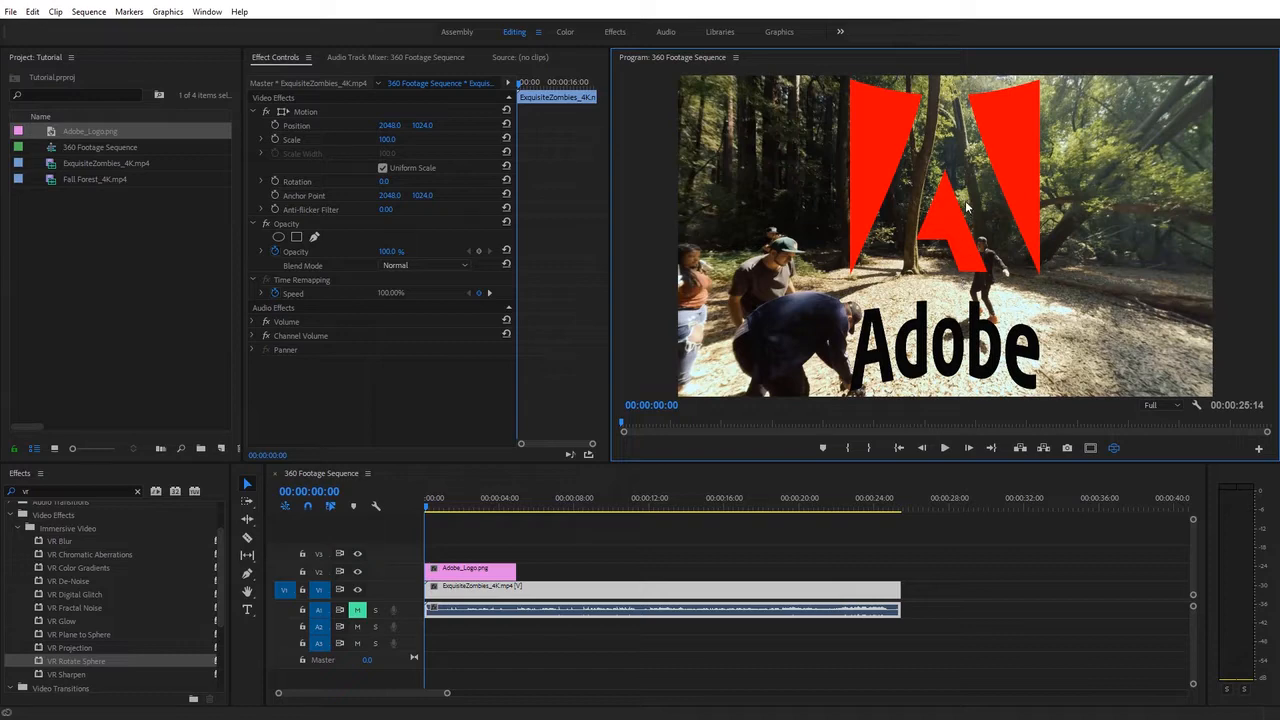
{"action": "left_click_drag", "start_coordinate": [937, 163], "coordinate": [846, 178]}
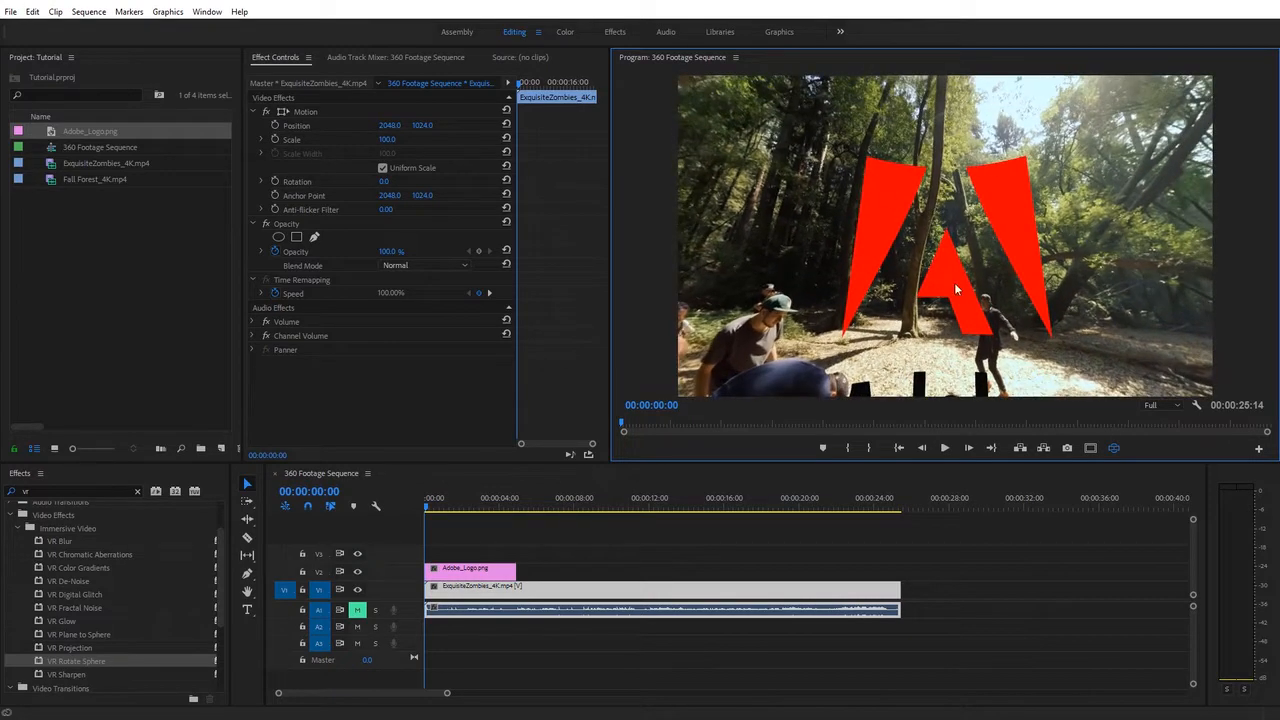
{"action": "left_click_drag", "start_coordinate": [955, 285], "coordinate": [936, 239]}
{"action": "mouse_move", "coordinate": [894, 355]}
{"action": "left_mouse_down"}
{"action": "mouse_move", "coordinate": [899, 332]}
{"action": "mouse_move", "coordinate": [900, 352]}
{"action": "left_mouse_up"}
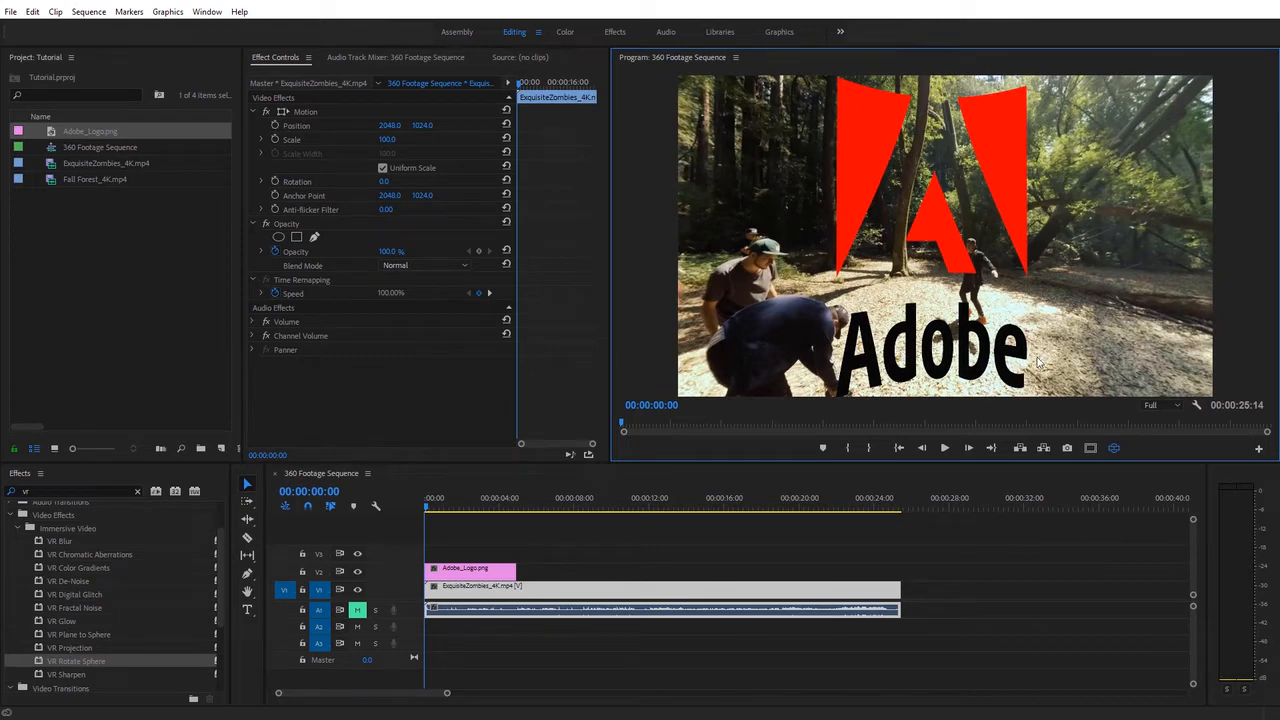
{"action": "left_click", "coordinate": [1118, 446]}
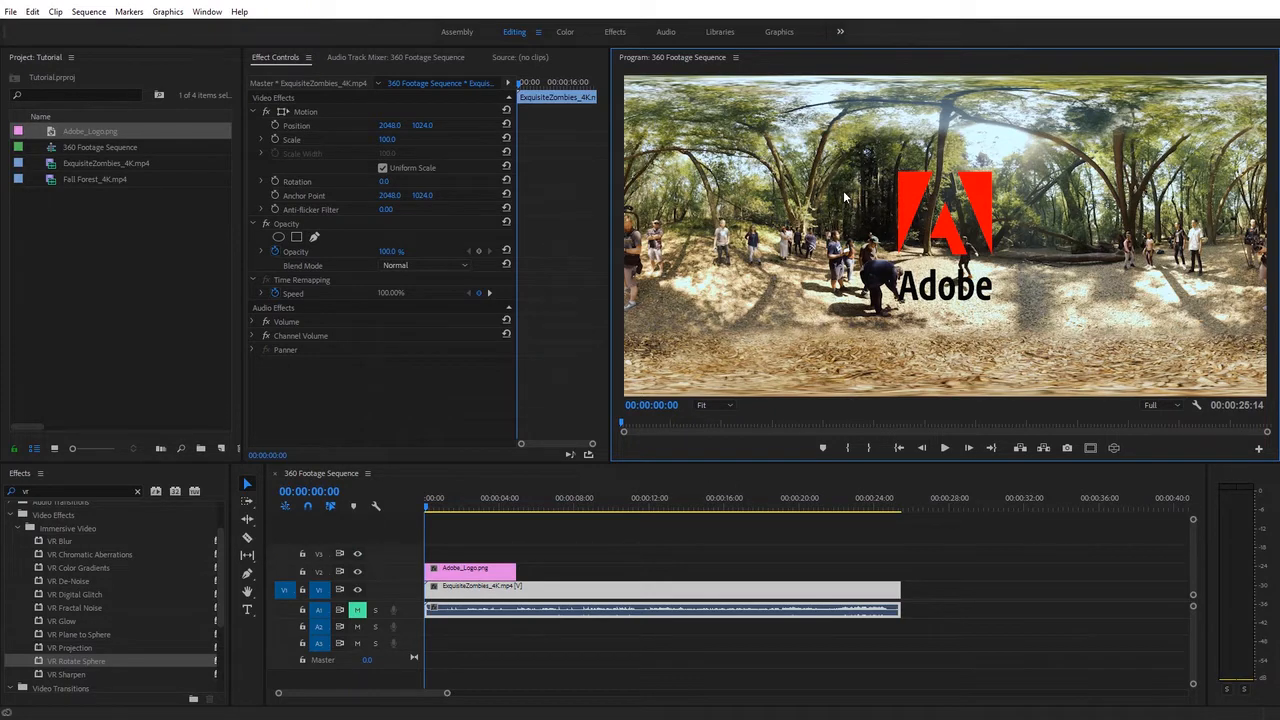
Step: Examine the logo's shape in VR video display, both at full screen and while changing the viewing angle
{"action": "left_click", "coordinate": [1113, 448]}
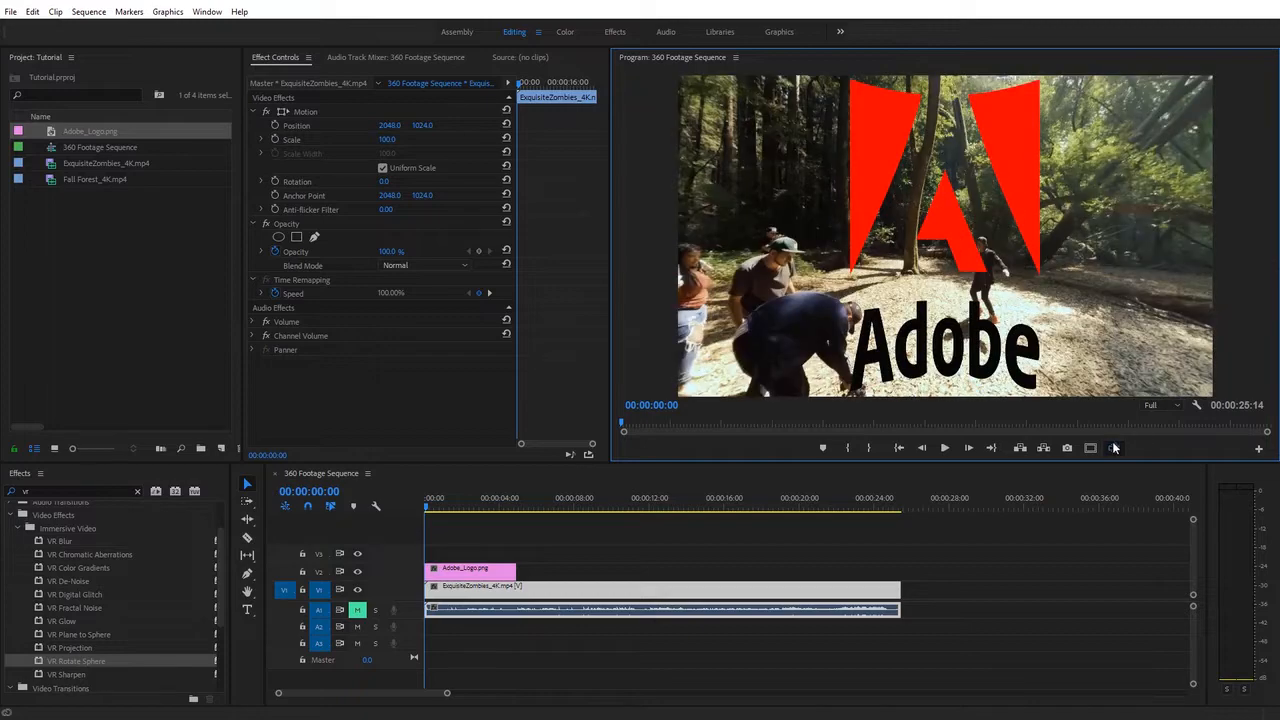
{"action": "key", "text": "ctrl+grave"}
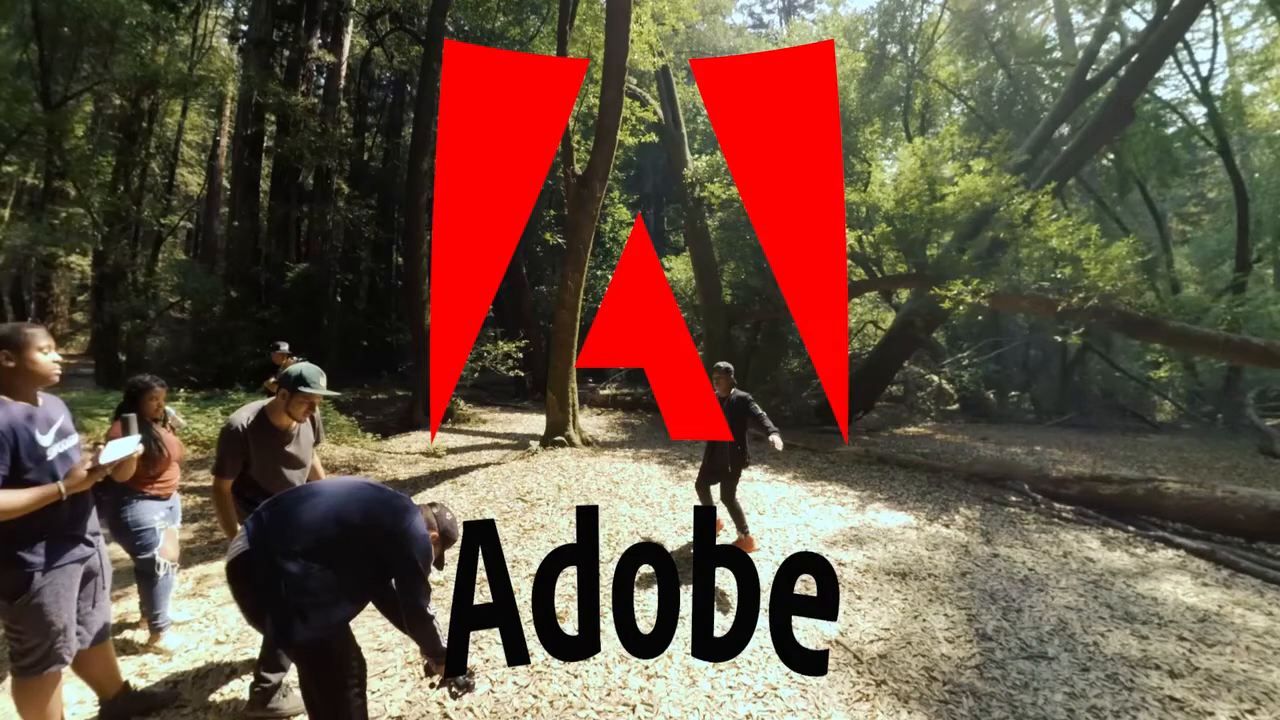
{"action": "key", "text": "ctrl+grave"}
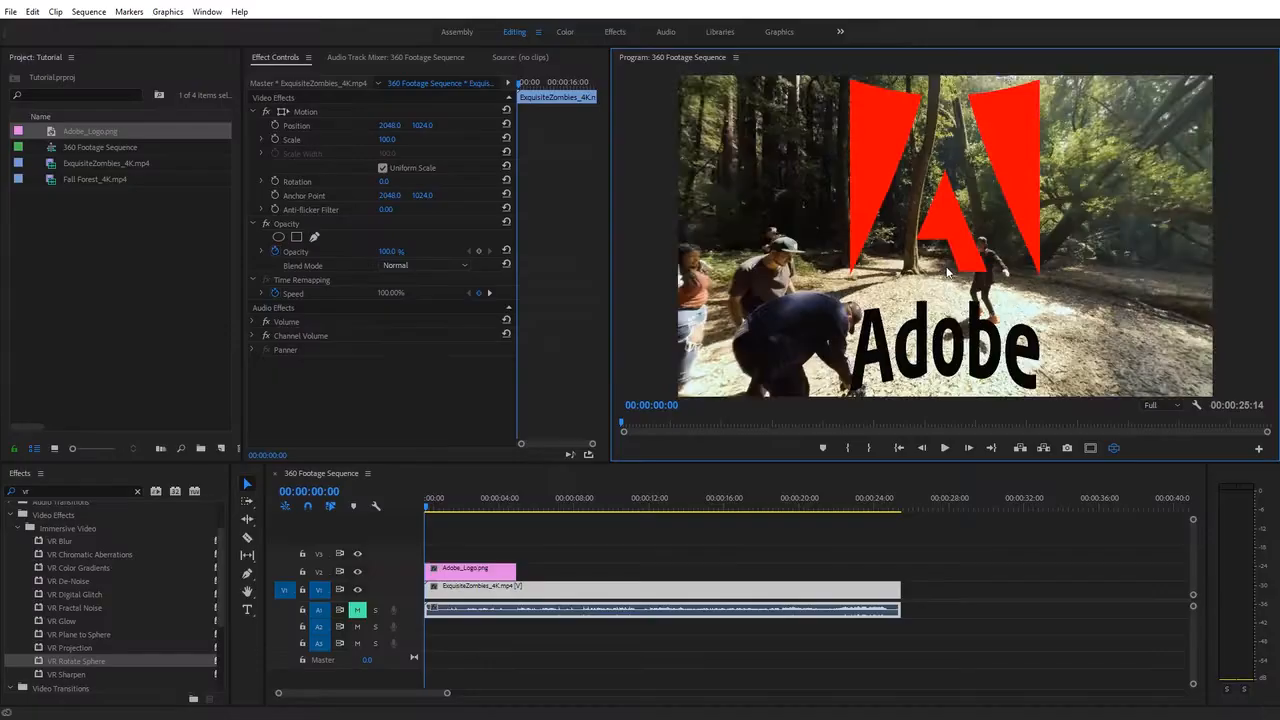
{"action": "left_click_drag", "start_coordinate": [982, 208], "coordinate": [988, 236]}
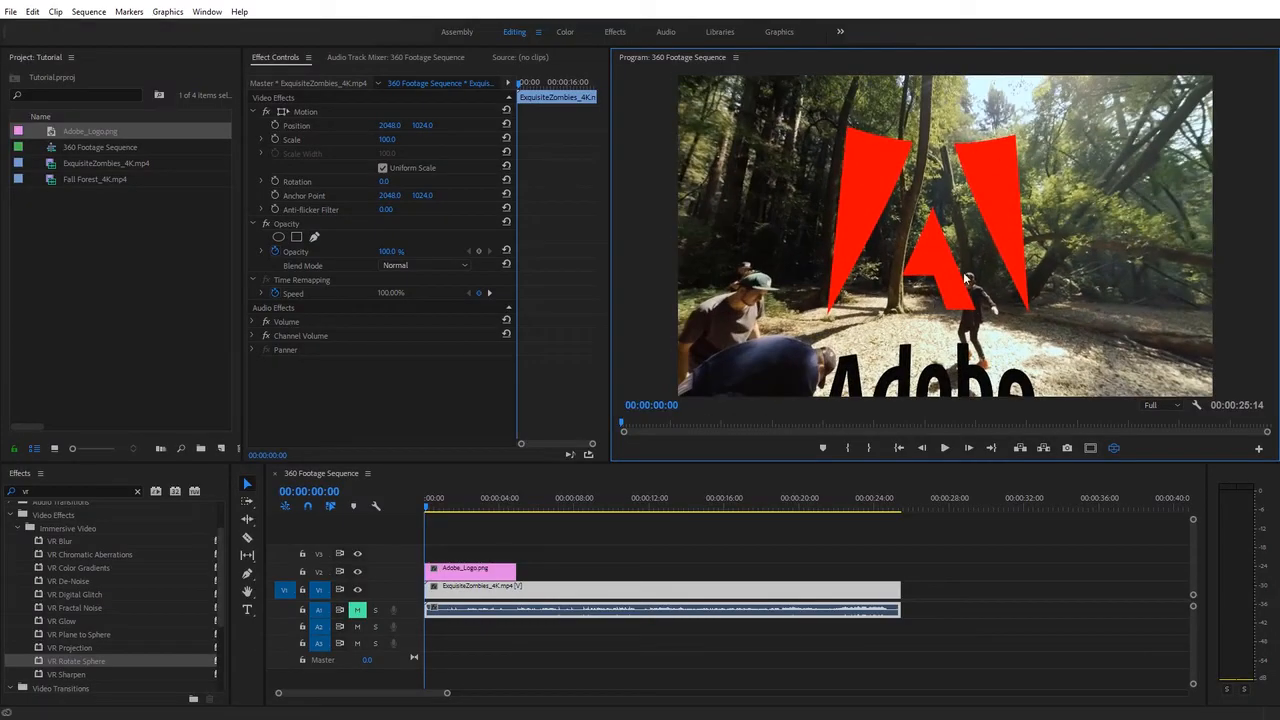
{"action": "left_click_drag", "start_coordinate": [968, 279], "coordinate": [978, 245]}
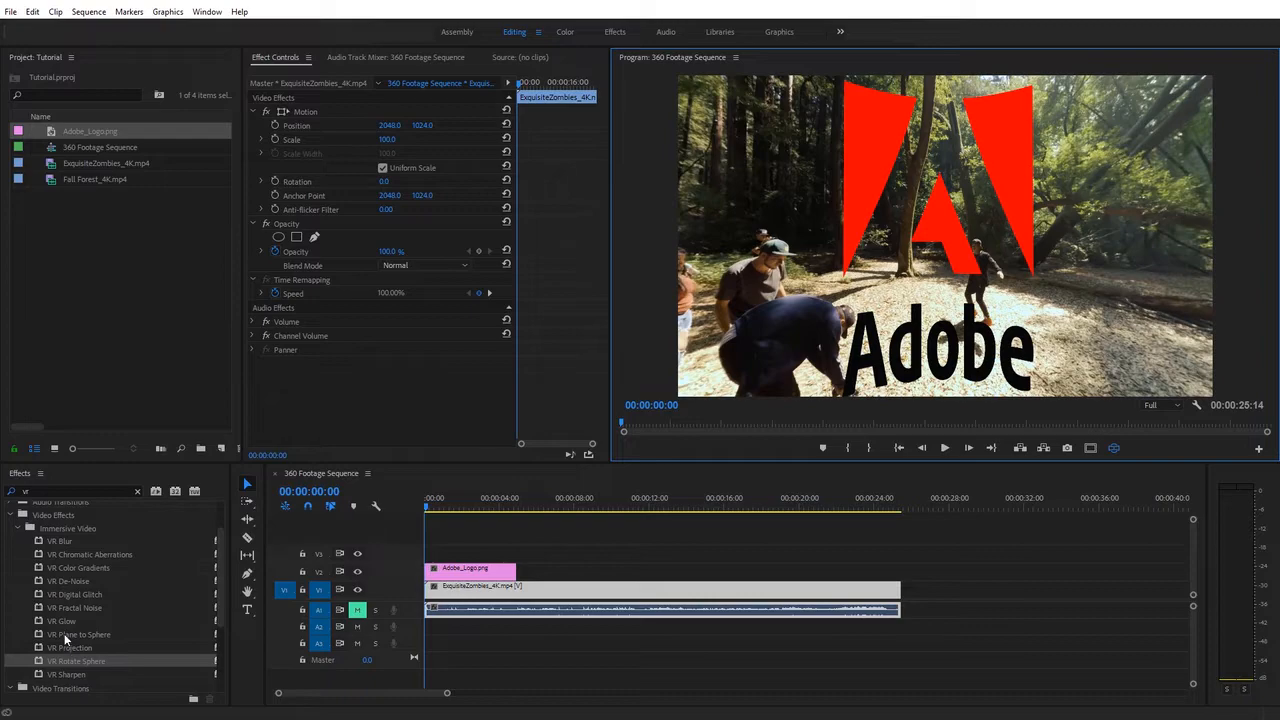
Step: Apply VR Plane to Sphere to Adobe_Logo.png and compare the logo in VR and flat views, switching the effect off and on
{"action": "left_click_drag", "start_coordinate": [66, 636], "coordinate": [470, 570]}
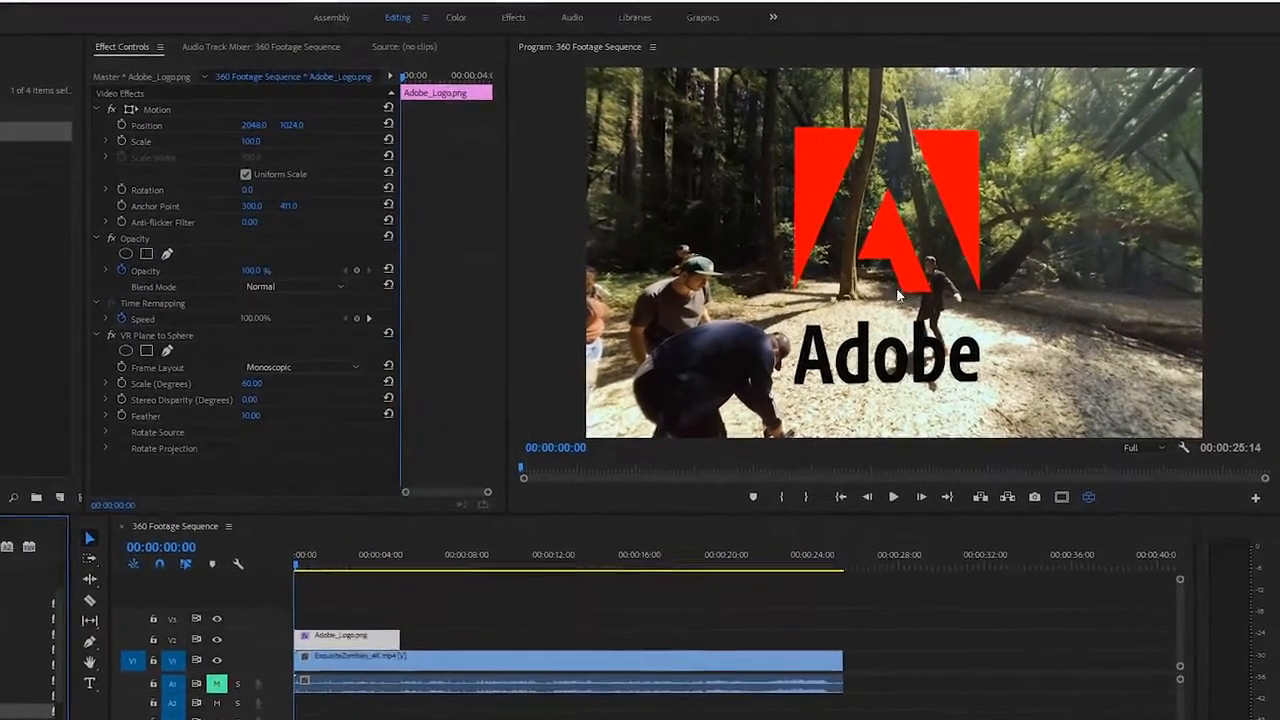
{"action": "left_click_drag", "start_coordinate": [896, 287], "coordinate": [852, 304]}
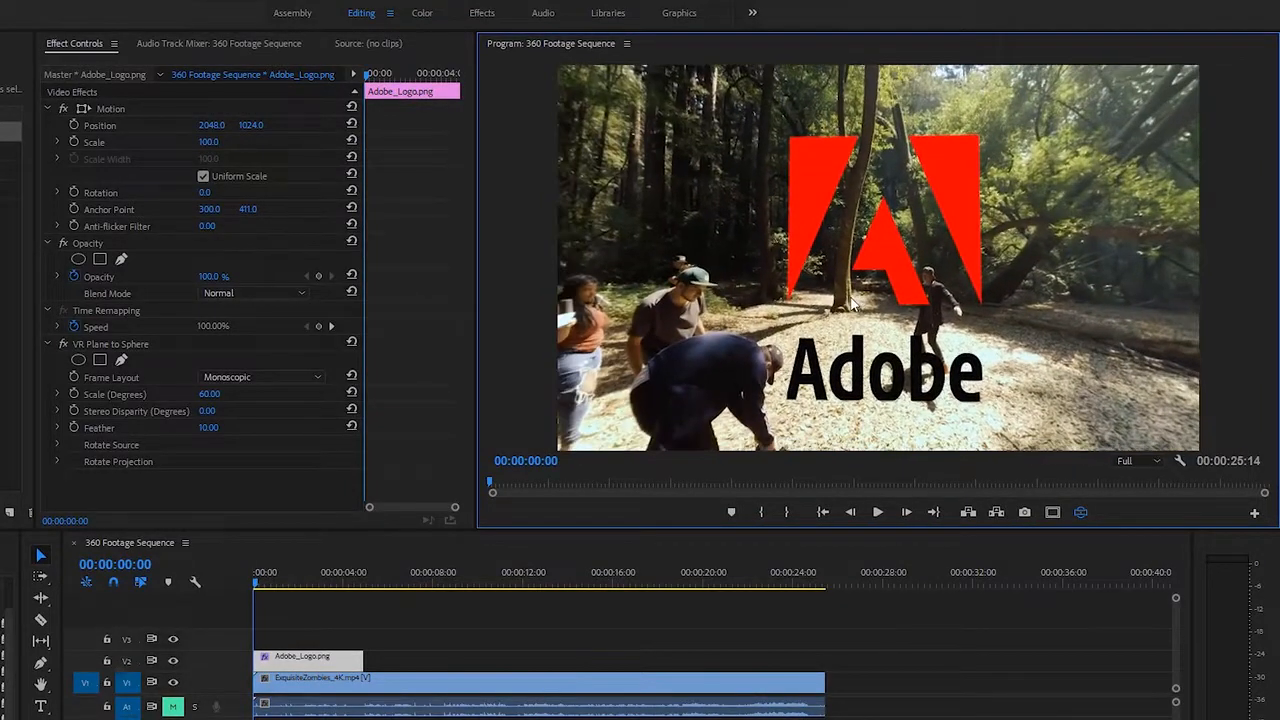
{"action": "left_click", "coordinate": [1080, 512]}
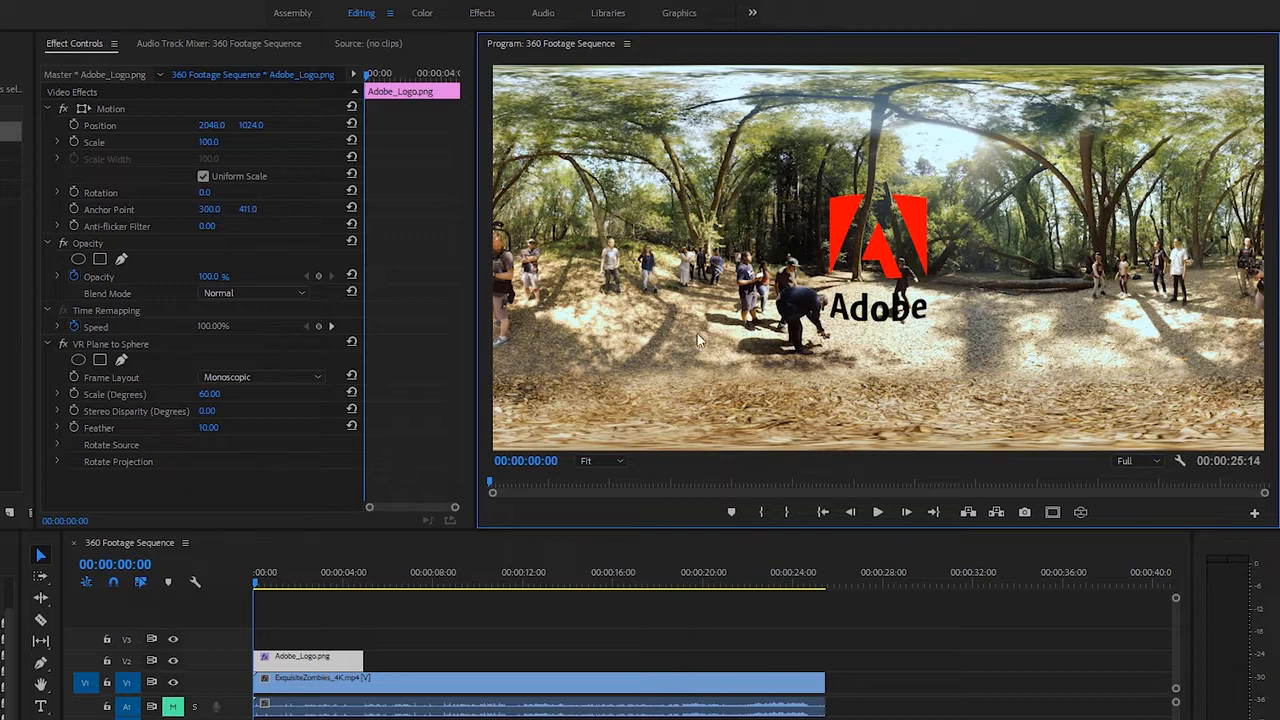
{"action": "left_click", "coordinate": [62, 344]}
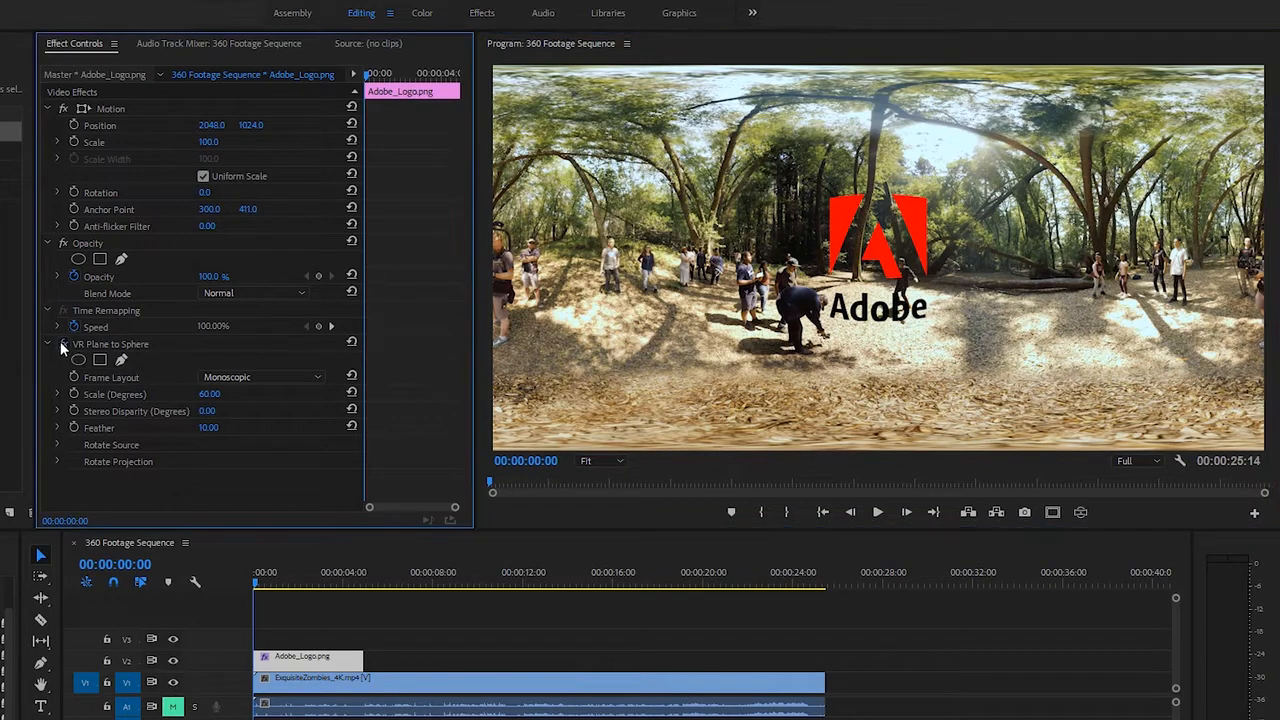
{"action": "left_click", "coordinate": [62, 344]}
Step: Set VR Plane to Sphere's Scale (Degrees) to 65 and adjust its Projection Pan (Y axis) under Rotate Projection
{"action": "mouse_move", "coordinate": [204, 395]}
{"action": "left_mouse_down"}
{"action": "mouse_move", "coordinate": [184, 395]}
{"action": "mouse_move", "coordinate": [253, 395]}
{"action": "mouse_move", "coordinate": [184, 397]}
{"action": "left_mouse_up"}
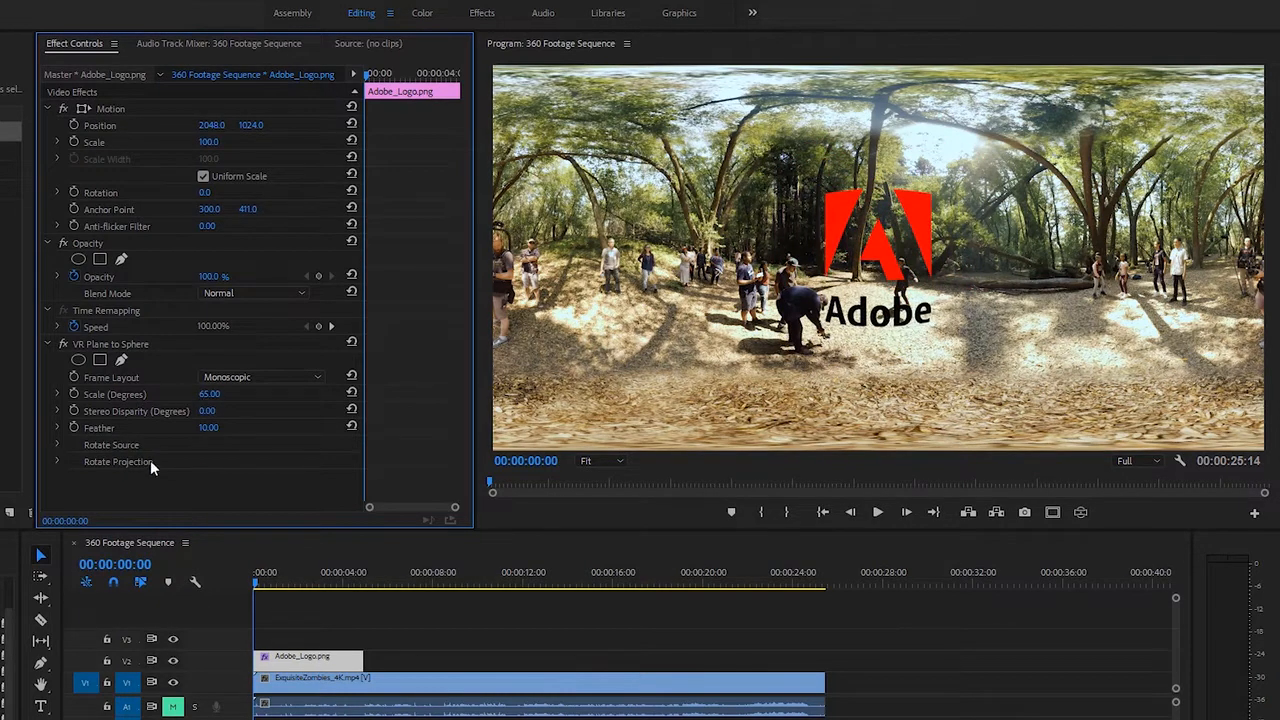
{"action": "left_click", "coordinate": [57, 461]}
{"action": "scroll", "coordinate": [241, 453], "scroll_direction": "down", "scroll_amount": 1}
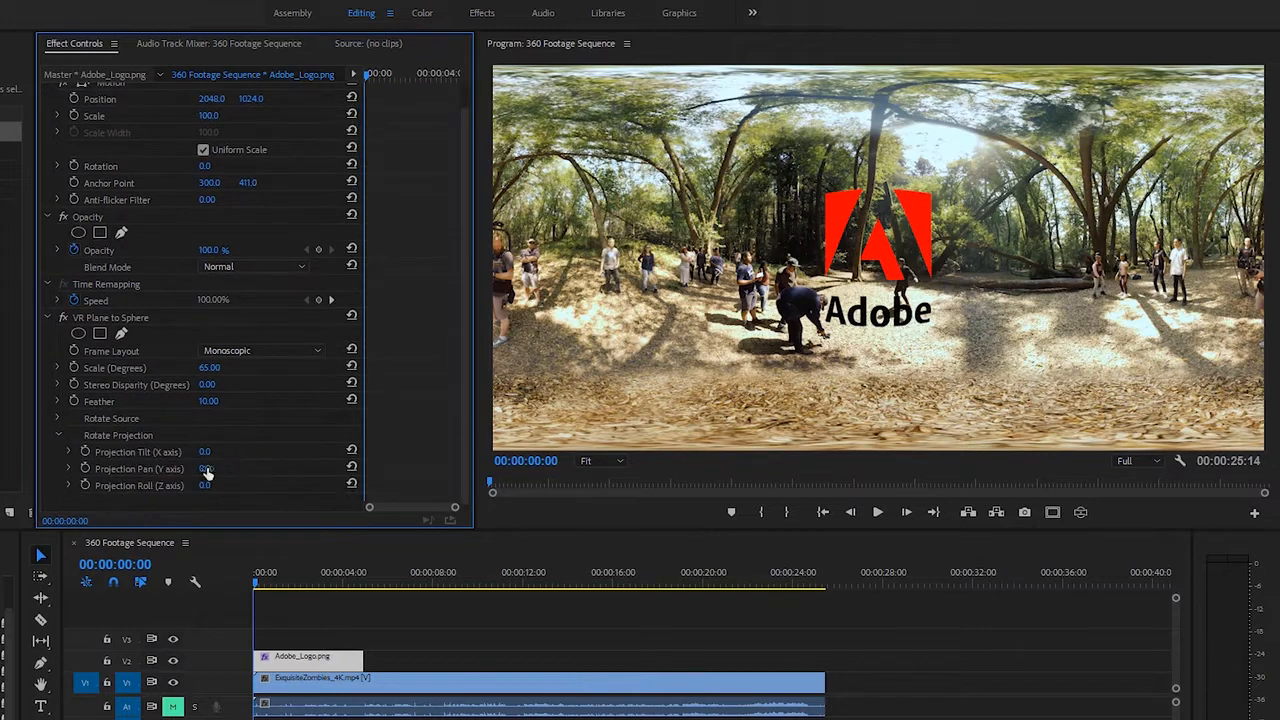
{"action": "mouse_move", "coordinate": [206, 468]}
{"action": "left_mouse_down"}
{"action": "mouse_move", "coordinate": [100, 468]}
{"action": "mouse_move", "coordinate": [235, 468]}
{"action": "mouse_move", "coordinate": [198, 468]}
{"action": "left_mouse_up"}
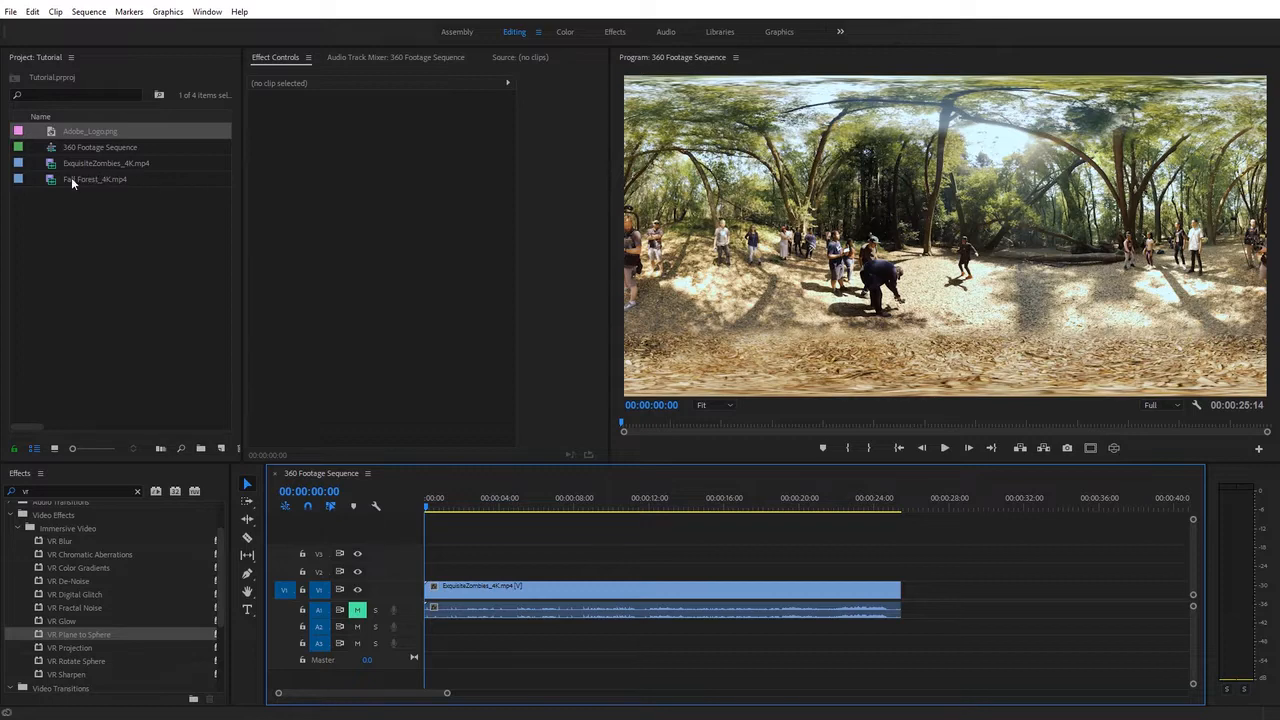
Step: Add Fall Forest_4K.mp4 directly after ExquisiteZombies_4K.mp4 on V1 and preview the cut in VR video display
{"action": "left_click_drag", "start_coordinate": [71, 177], "coordinate": [915, 612]}
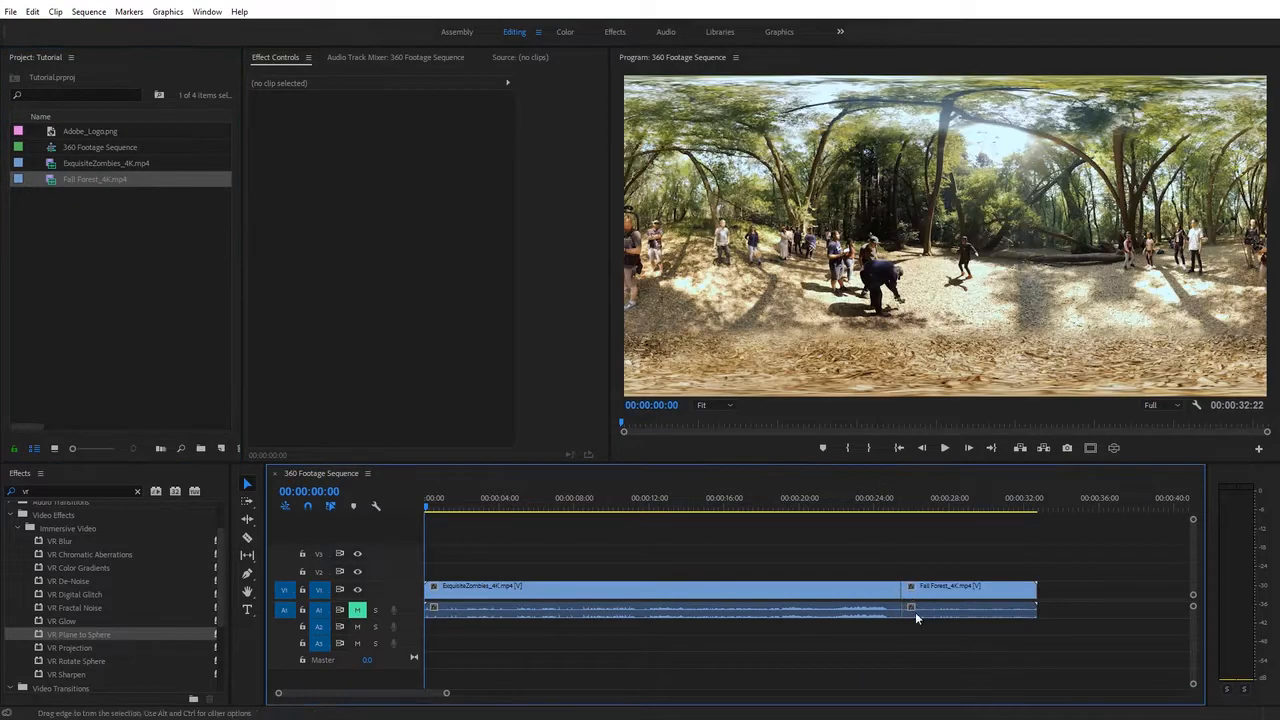
{"action": "left_click", "coordinate": [1114, 448]}
{"action": "left_click", "coordinate": [880, 504]}
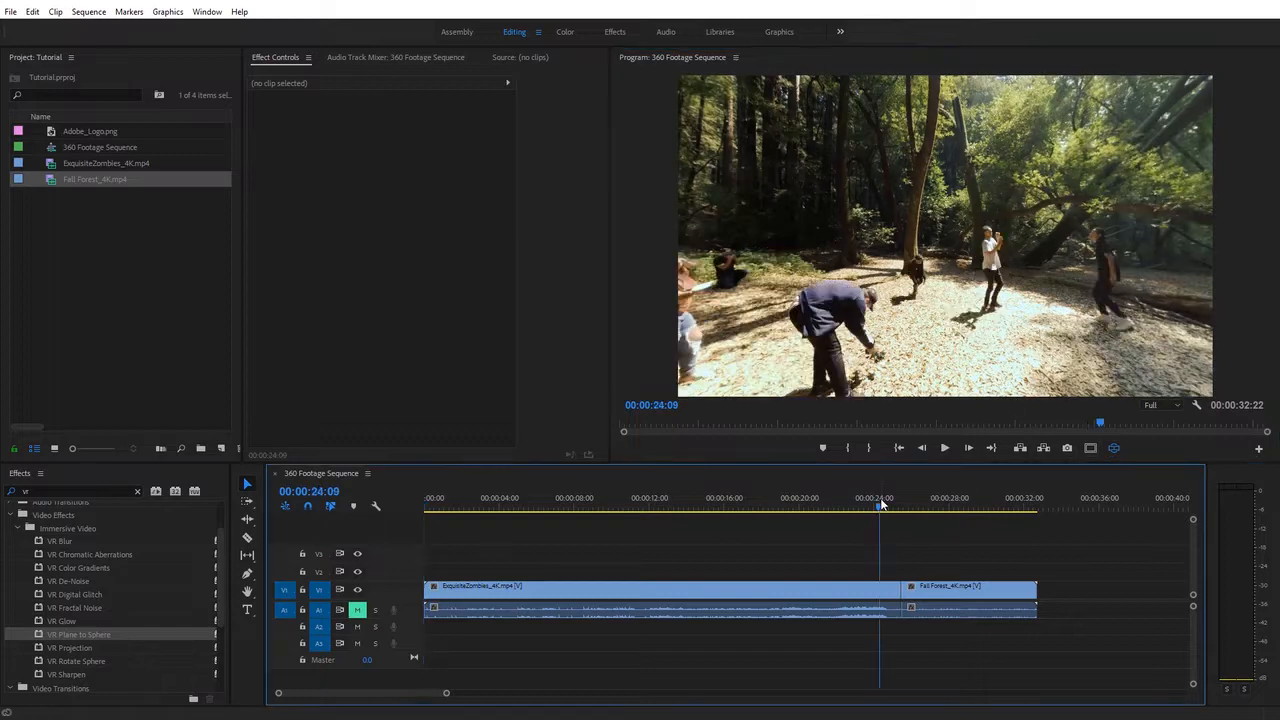
{"action": "left_click_drag", "start_coordinate": [880, 504], "coordinate": [907, 514]}
{"action": "left_click_drag", "start_coordinate": [890, 285], "coordinate": [878, 308]}
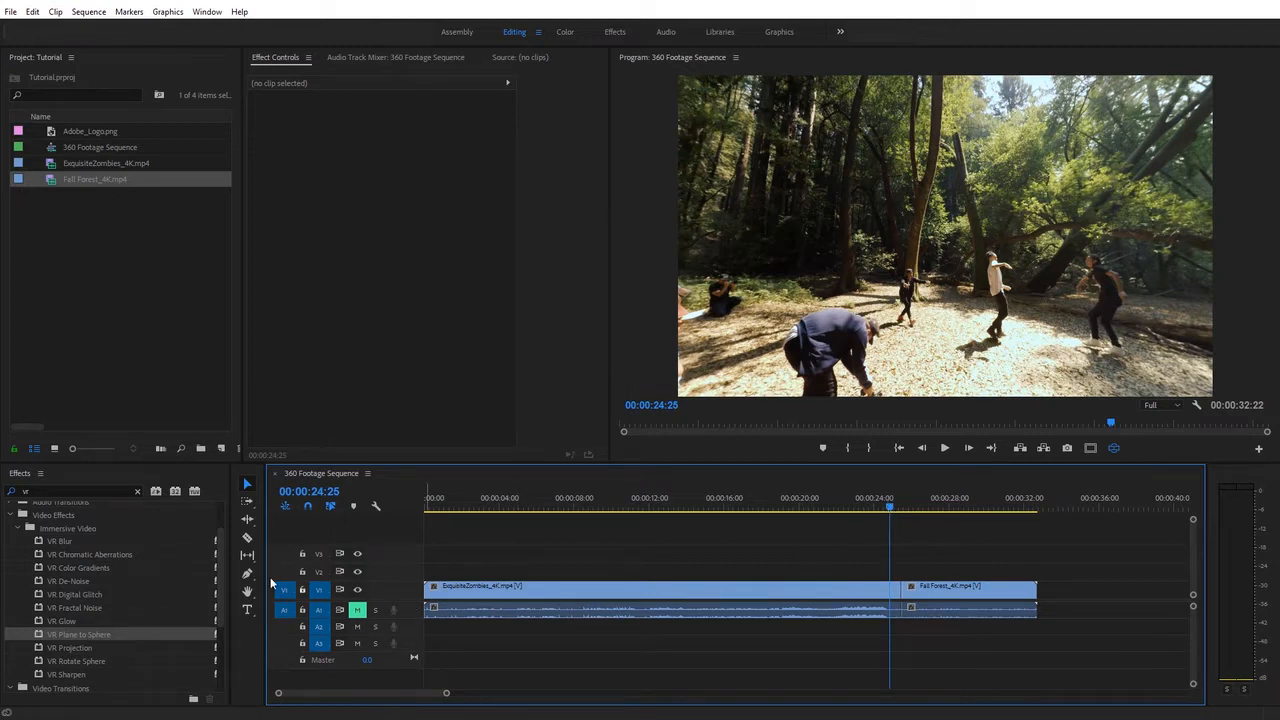
Step: Clear the effects search and apply the Iris Round video transition at the cut between the two 360 clips
{"action": "left_click", "coordinate": [137, 491]}
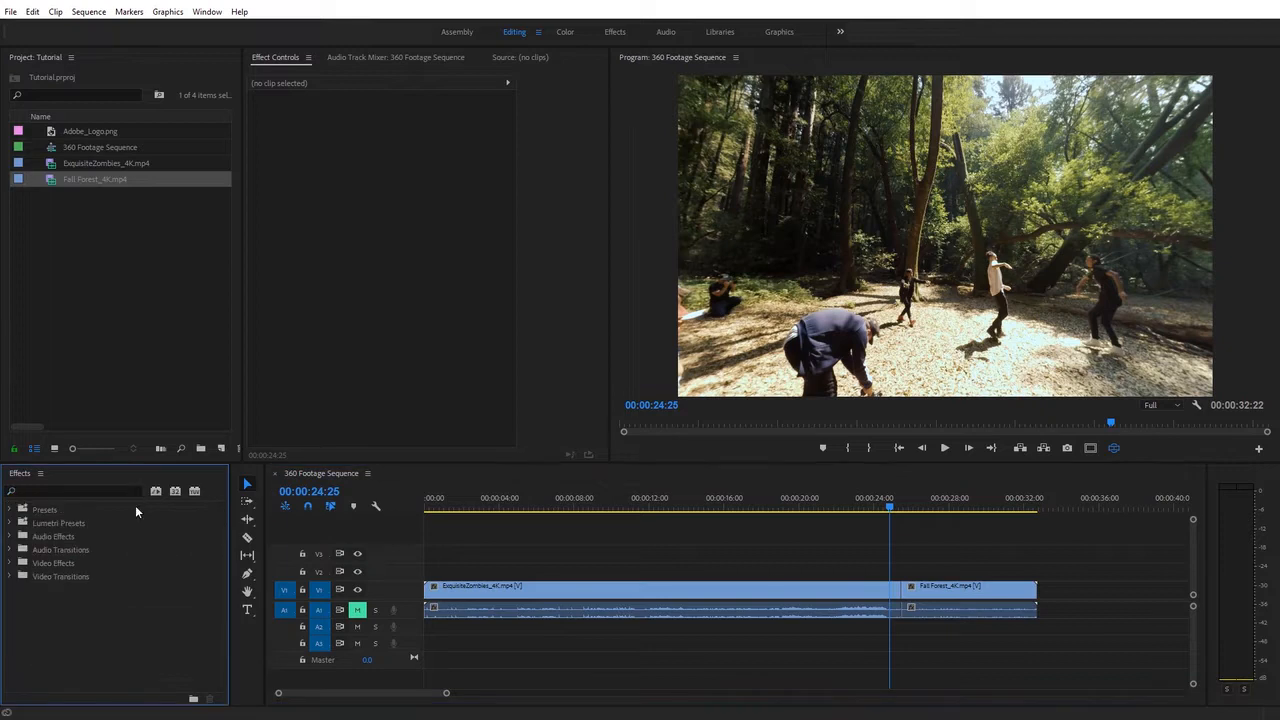
{"action": "left_click", "coordinate": [10, 577]}
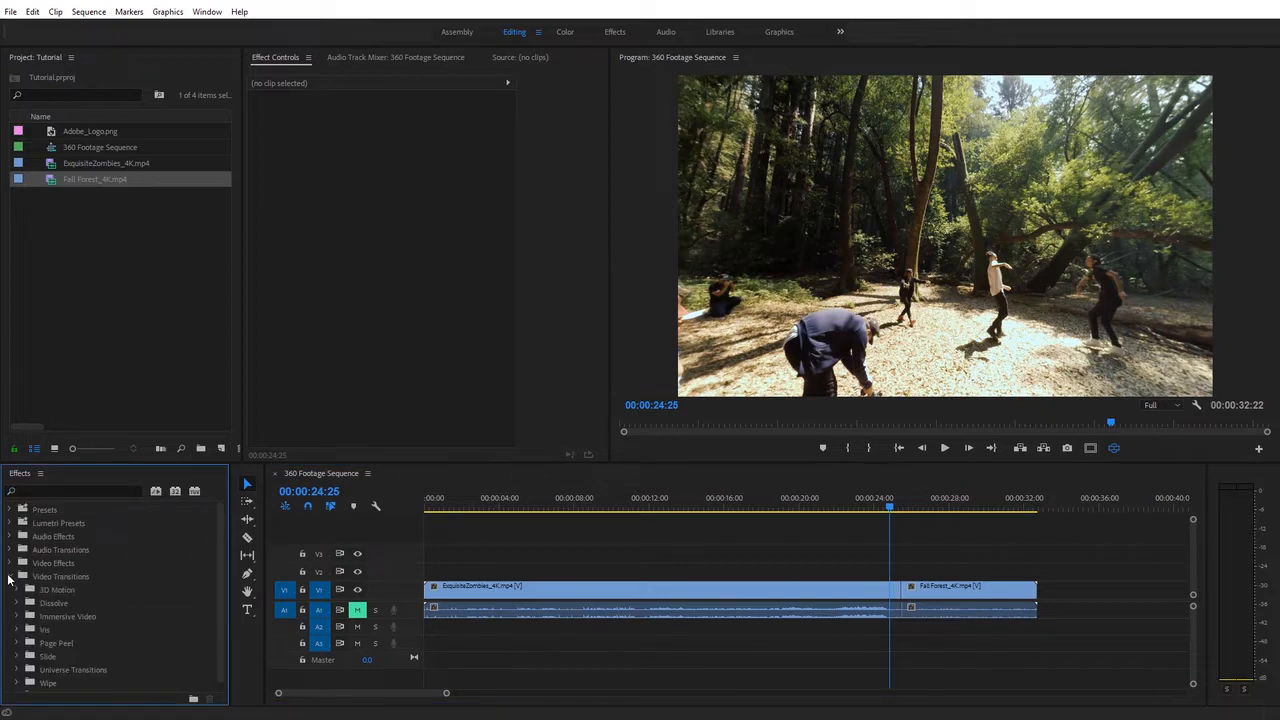
{"action": "left_click", "coordinate": [16, 629]}
{"action": "scroll", "coordinate": [88, 642], "scroll_direction": "down", "scroll_amount": 1}
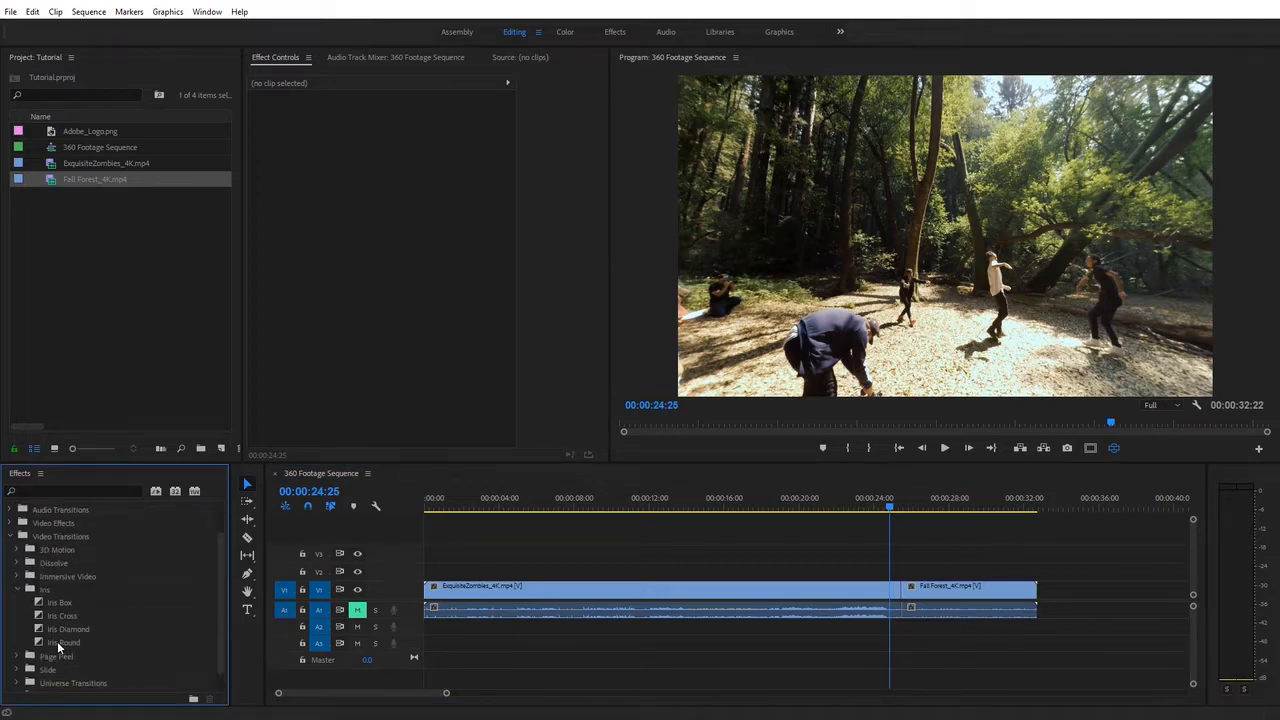
{"action": "left_click_drag", "start_coordinate": [57, 641], "coordinate": [897, 592]}
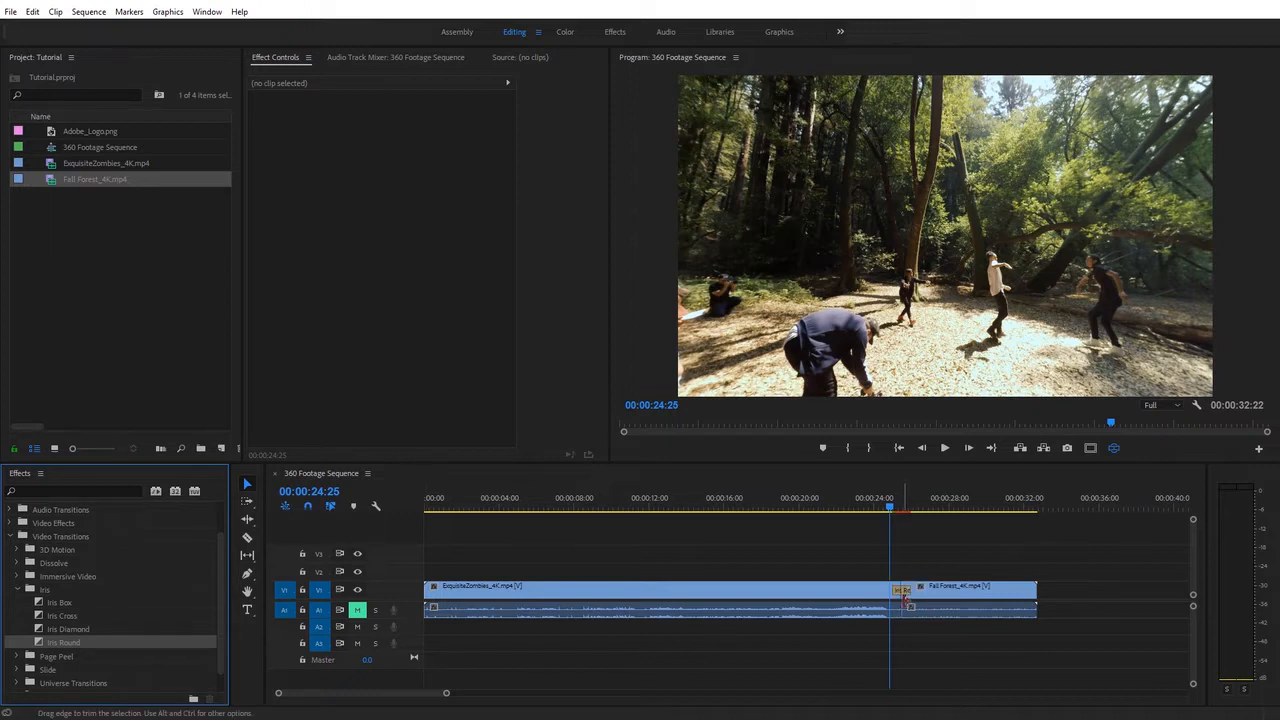
Step: Scrub the Iris Round transition to 00:00:25:09 in VR video display and look around to examine its edge between the clips
{"action": "key", "text": "="}
{"action": "key", "text": "="}
{"action": "key", "text": "="}
{"action": "key", "text": "="}
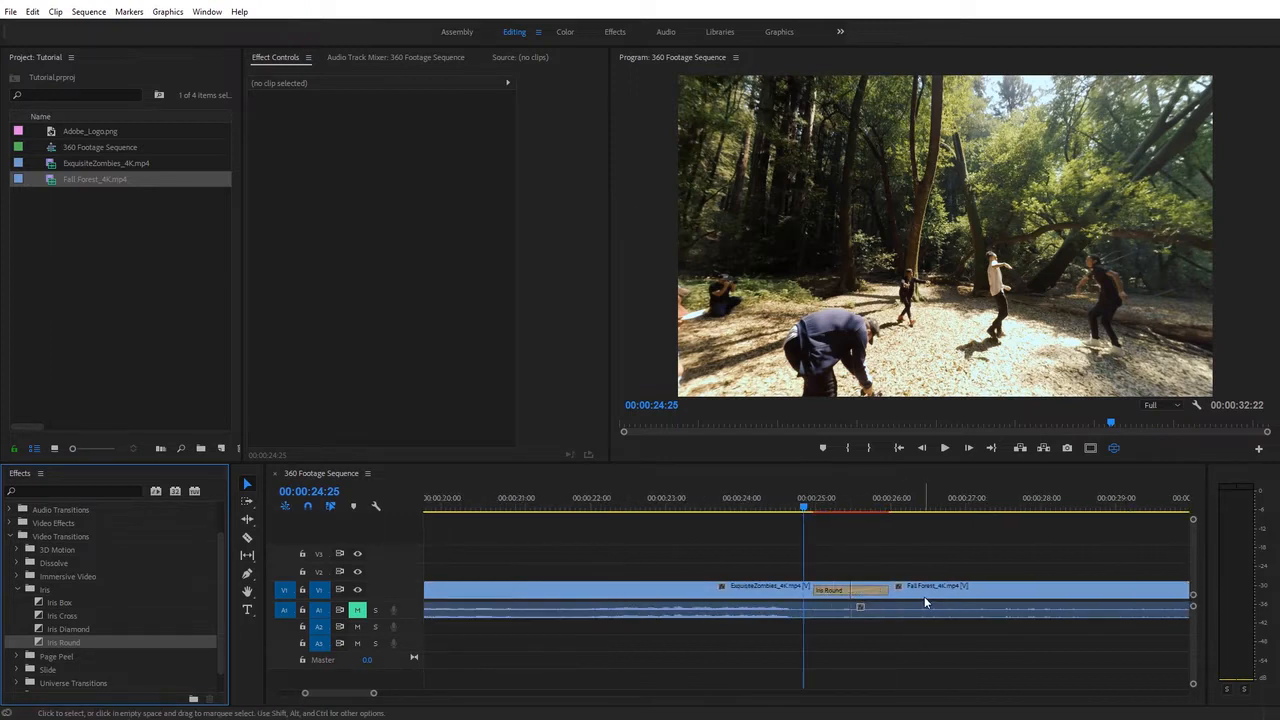
{"action": "scroll", "coordinate": [923, 598], "scroll_direction": "down", "scroll_amount": 3}
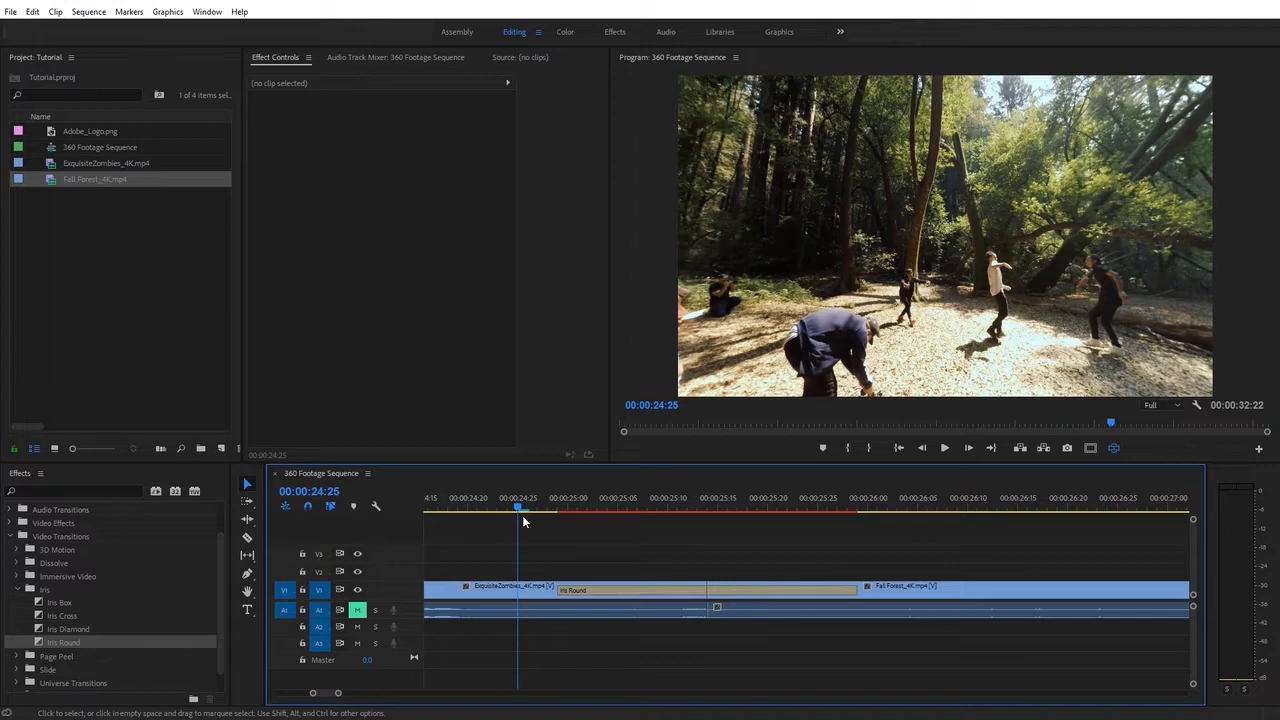
{"action": "left_click_drag", "start_coordinate": [519, 512], "coordinate": [590, 509]}
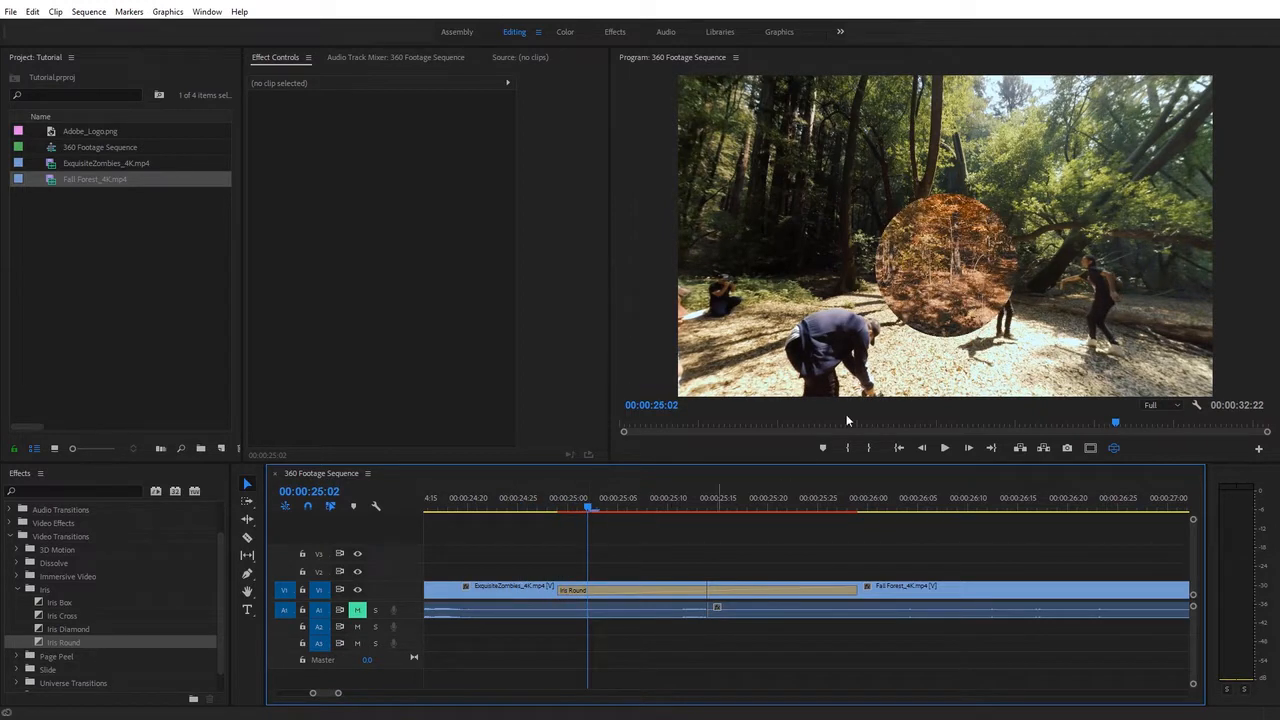
{"action": "left_click_drag", "start_coordinate": [587, 507], "coordinate": [657, 505]}
{"action": "left_click_drag", "start_coordinate": [812, 271], "coordinate": [969, 361]}
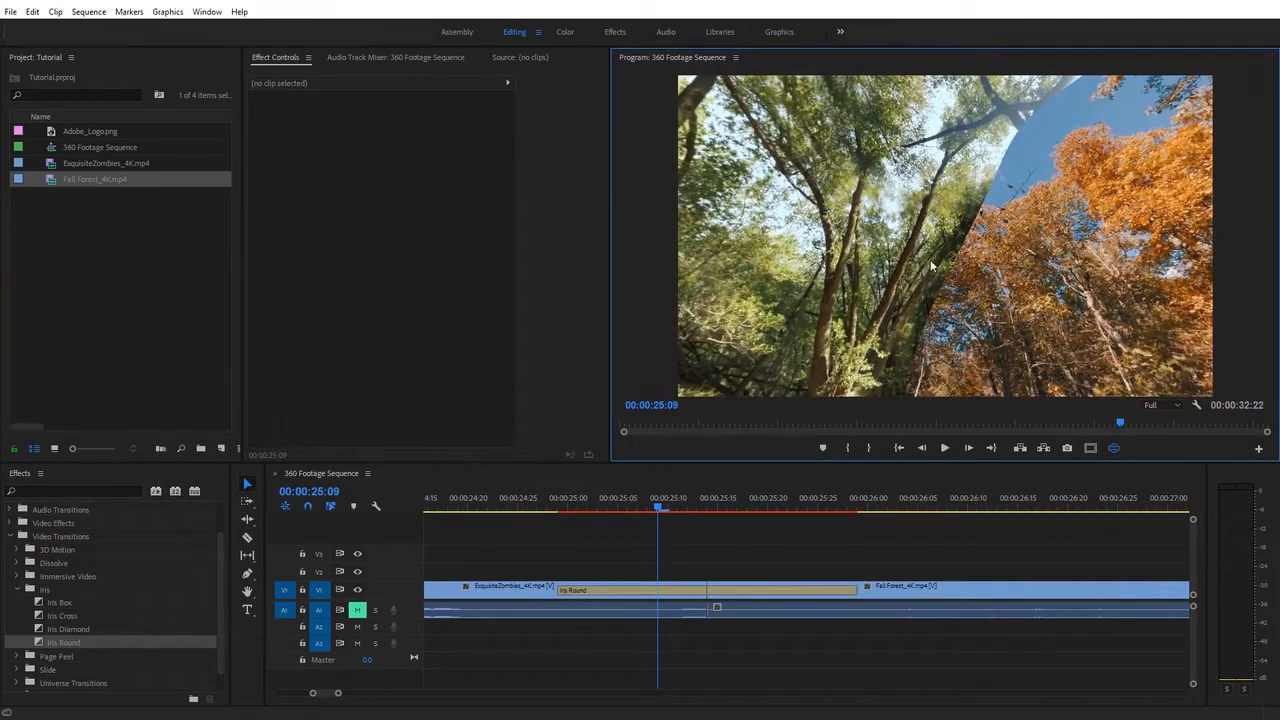
Step: Scrub through the rest of Iris Round to 00:00:25:24, examining the transition's edges from the sky down to the ground
{"action": "left_click", "coordinate": [669, 509]}
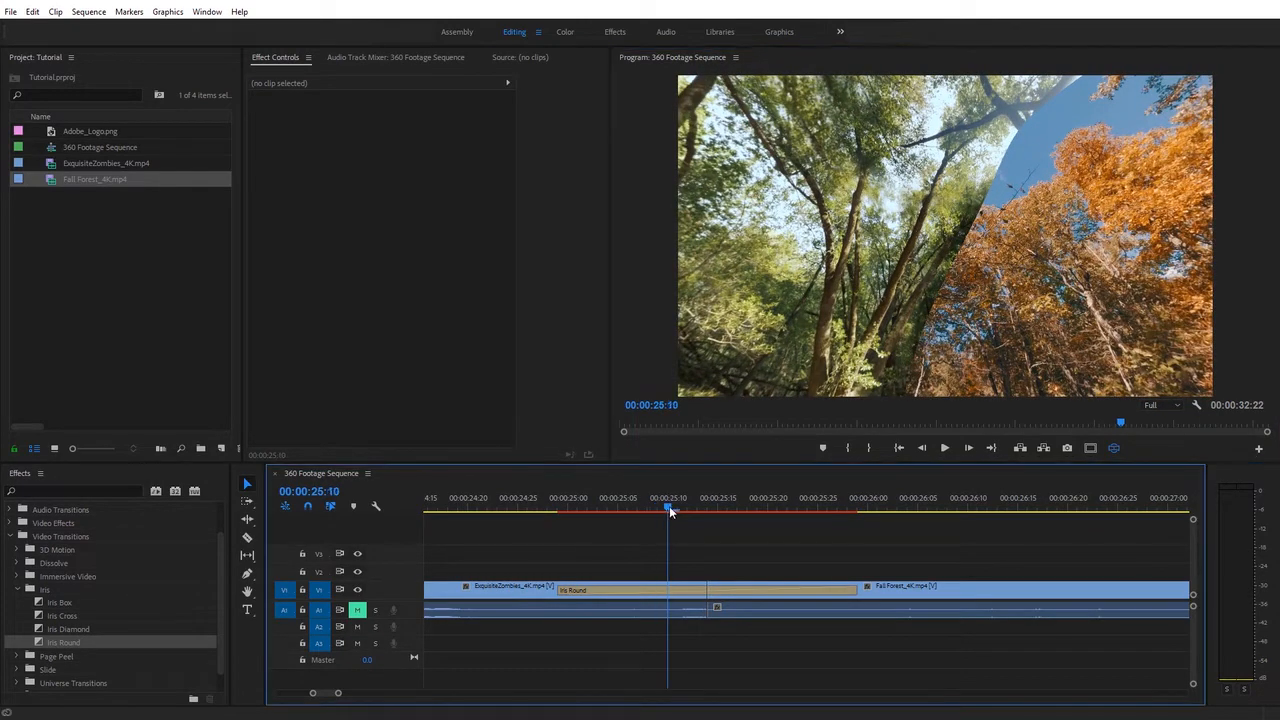
{"action": "left_click_drag", "start_coordinate": [674, 511], "coordinate": [684, 506]}
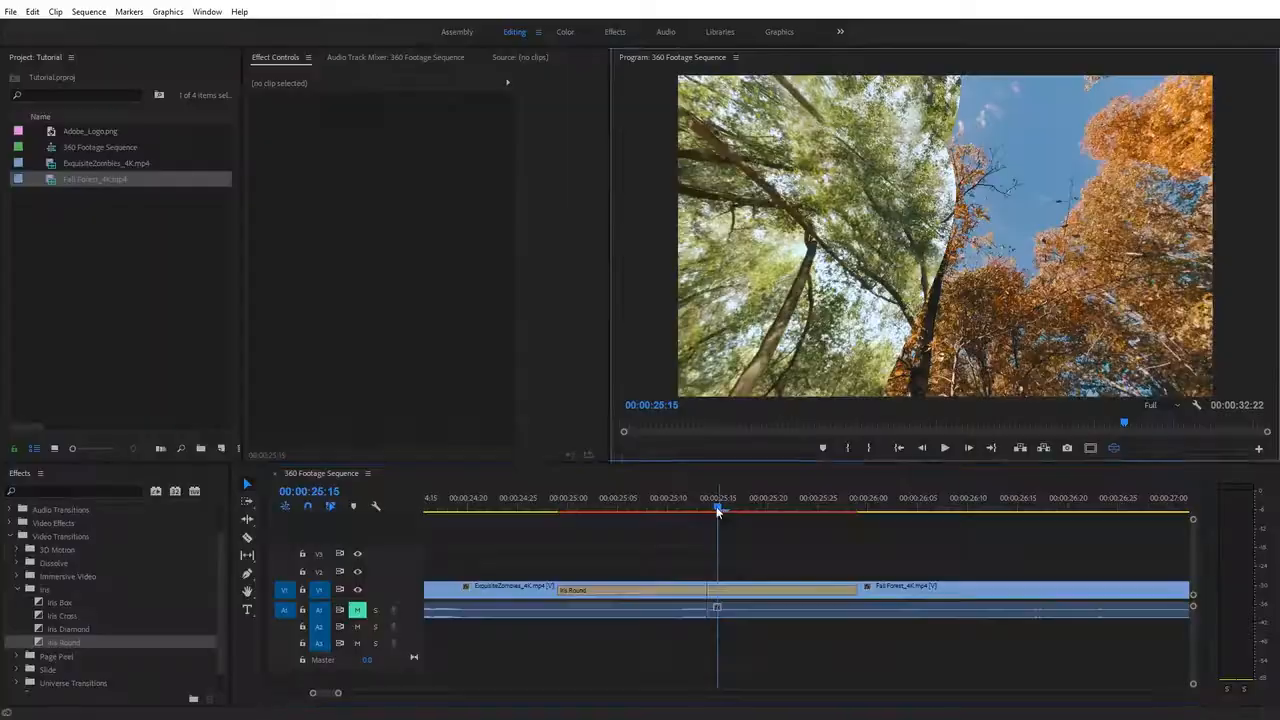
{"action": "left_click_drag", "start_coordinate": [717, 511], "coordinate": [789, 509]}
{"action": "left_click_drag", "start_coordinate": [860, 260], "coordinate": [731, 229]}
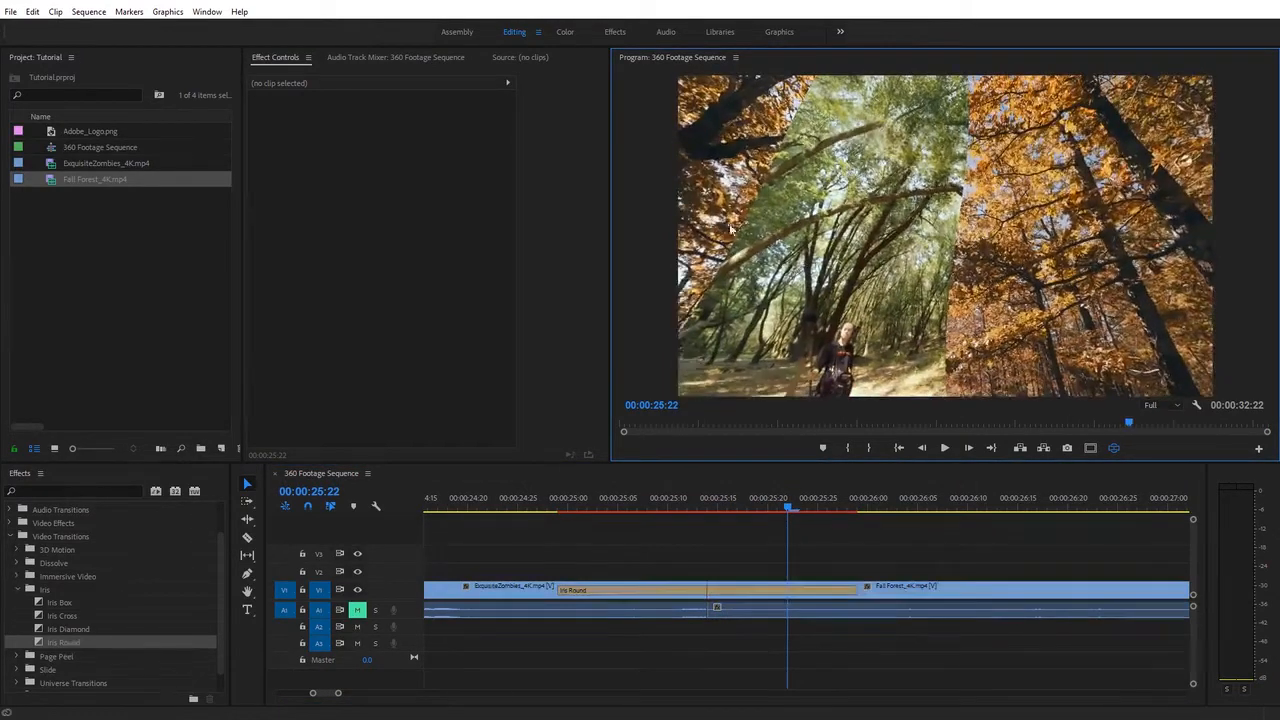
{"action": "left_click_drag", "start_coordinate": [790, 509], "coordinate": [808, 512]}
{"action": "left_click_drag", "start_coordinate": [960, 370], "coordinate": [872, 390]}
{"action": "left_click_drag", "start_coordinate": [957, 186], "coordinate": [798, 343]}
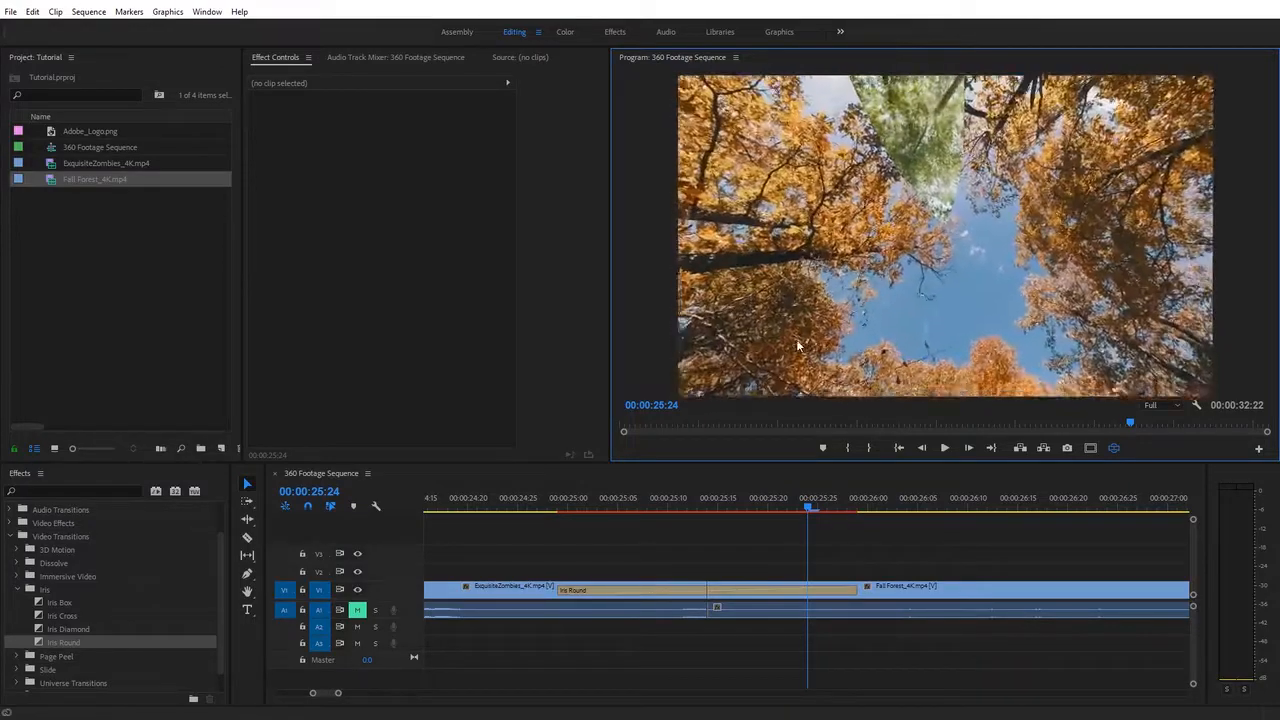
{"action": "left_click_drag", "start_coordinate": [991, 253], "coordinate": [945, 112]}
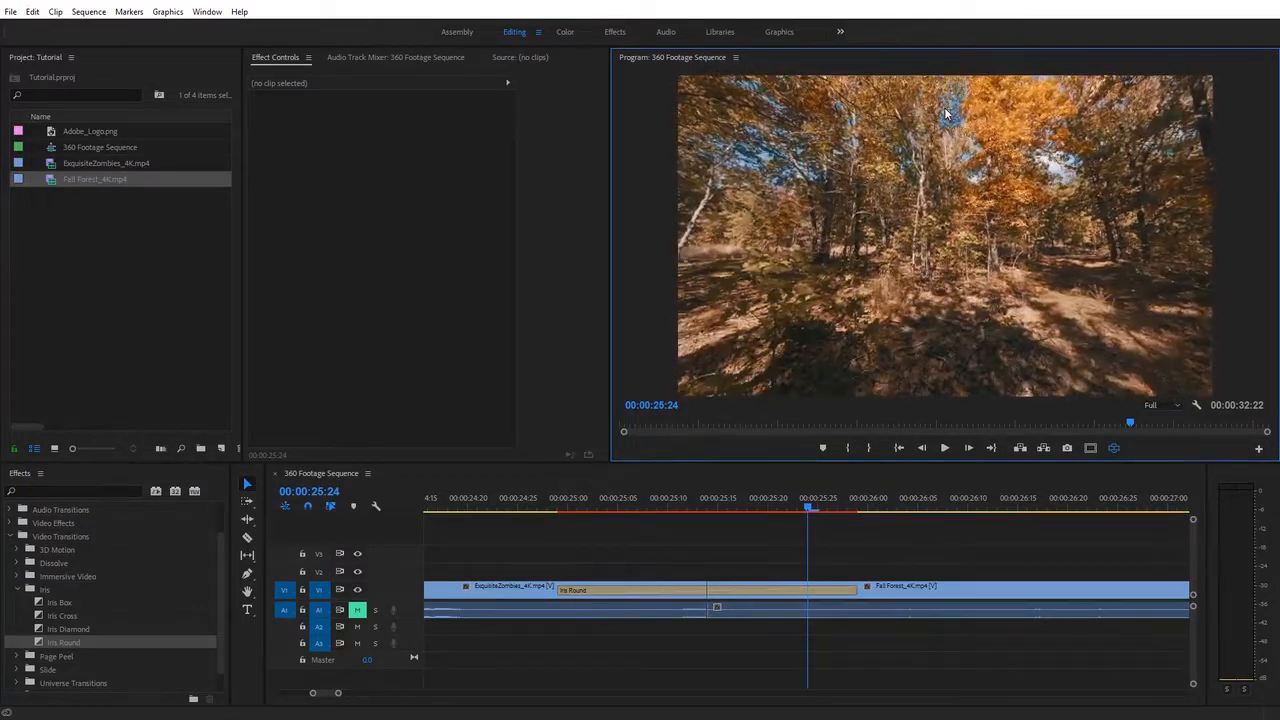
Step: Delete the Iris Round transition, search the effects for "vr" and apply VR Iris Wipe at the cut between the two 360 clips
{"action": "left_click", "coordinate": [731, 591]}
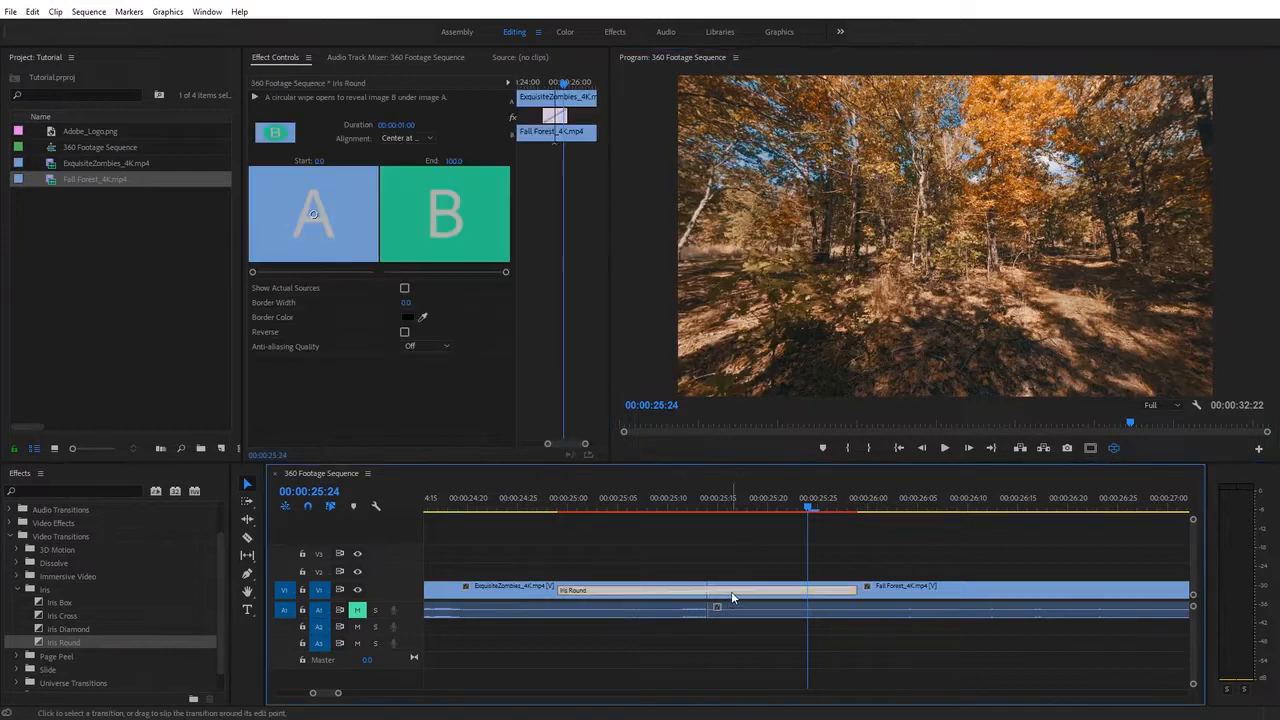
{"action": "key", "text": "Delete"}
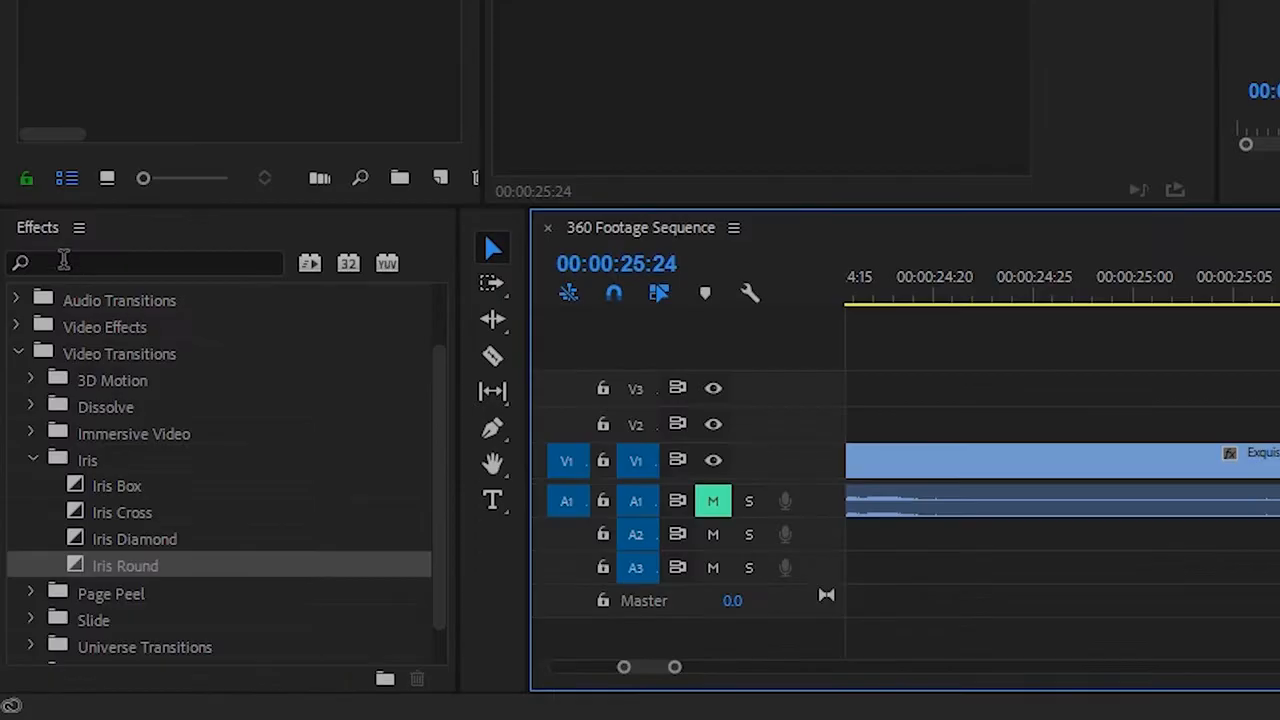
{"action": "left_click", "coordinate": [33, 489]}
{"action": "type", "text": "vr"}
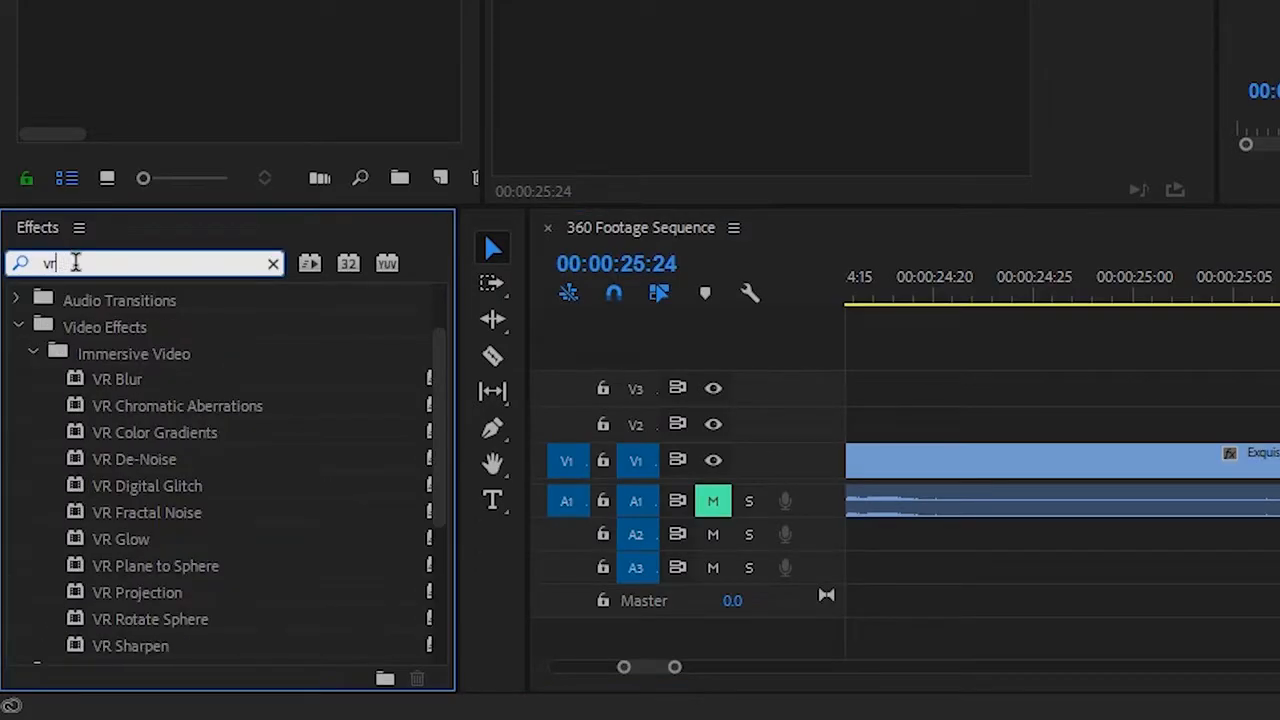
{"action": "left_click_drag", "start_coordinate": [436, 387], "coordinate": [434, 514]}
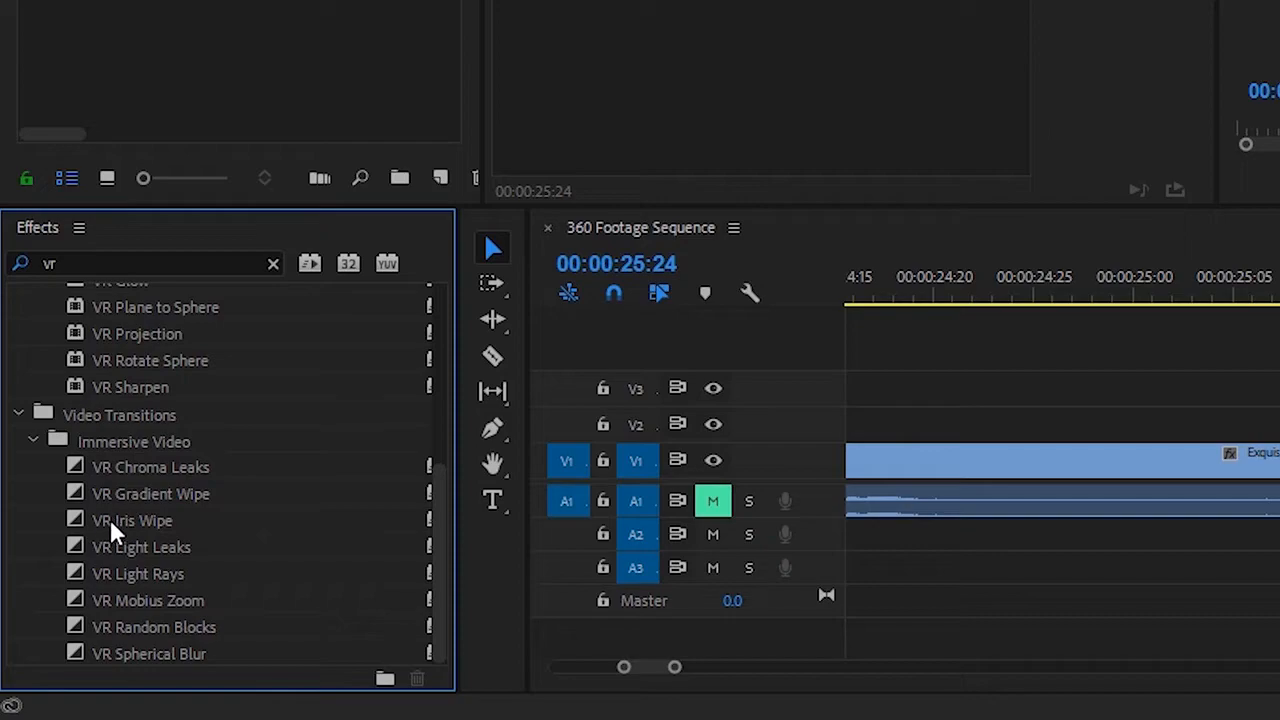
{"action": "left_click_drag", "start_coordinate": [112, 528], "coordinate": [1196, 590]}
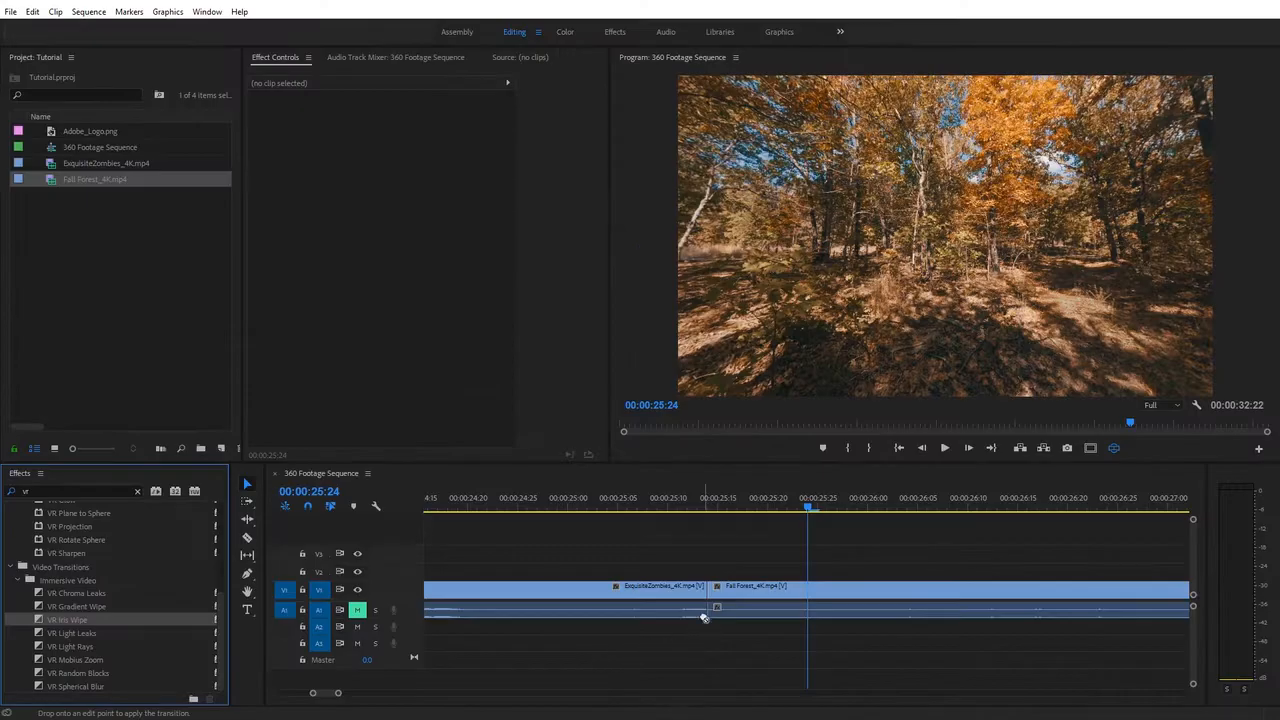
{"action": "left_click_drag", "start_coordinate": [703, 617], "coordinate": [712, 597]}
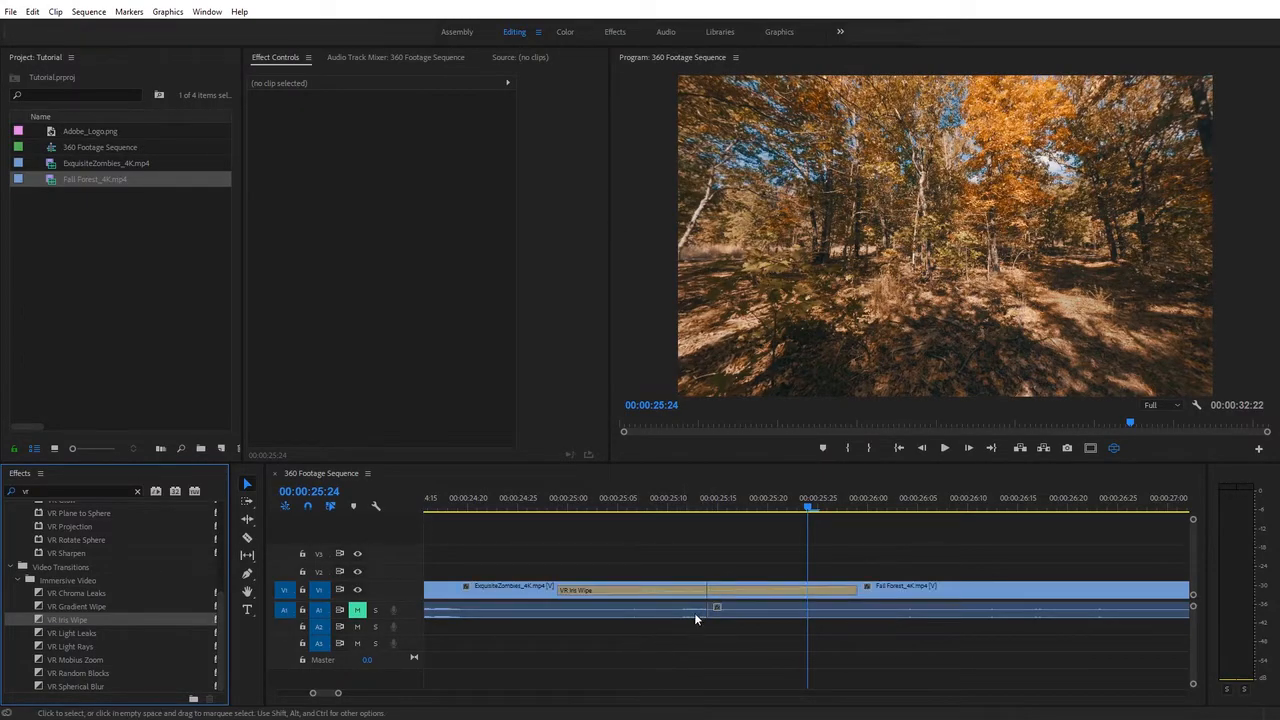
Step: Scrub the VR Iris Wipe from 00:00:24:28 to 00:00:25:10 and look around the sphere to examine its edge between the clips
{"action": "left_click", "coordinate": [549, 507]}
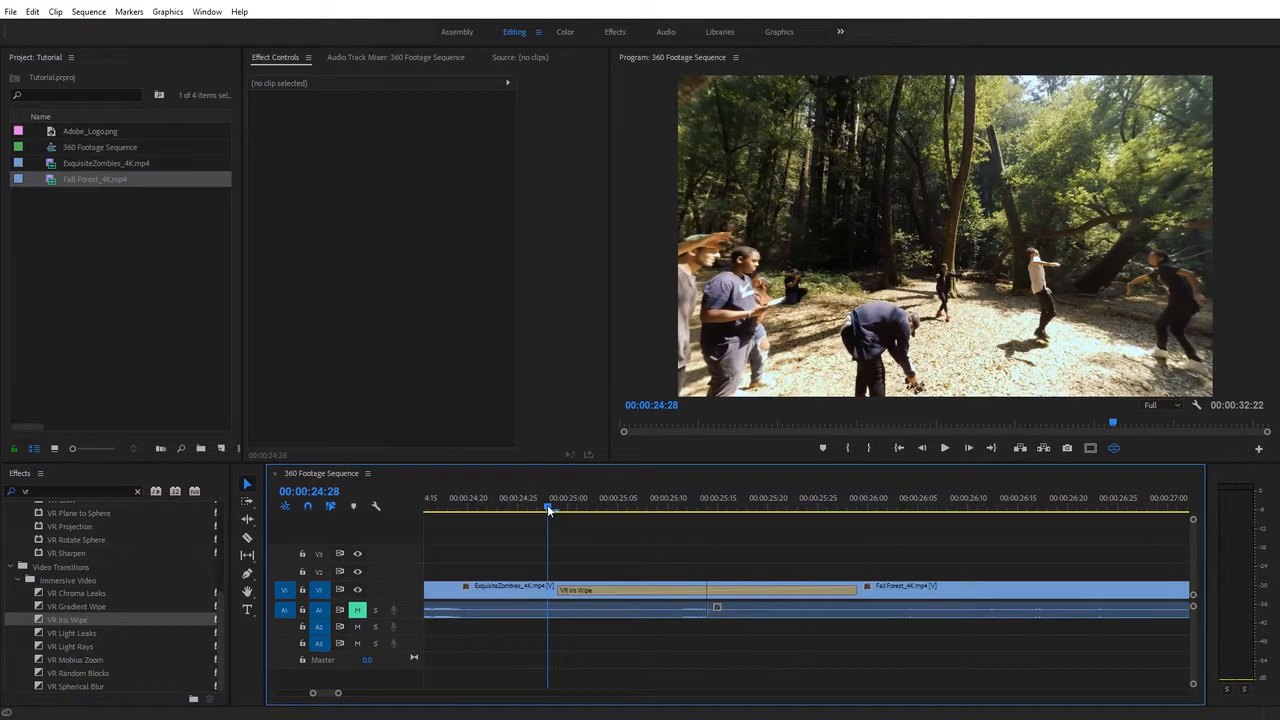
{"action": "left_click_drag", "start_coordinate": [549, 510], "coordinate": [668, 508]}
{"action": "left_click", "coordinate": [884, 288]}
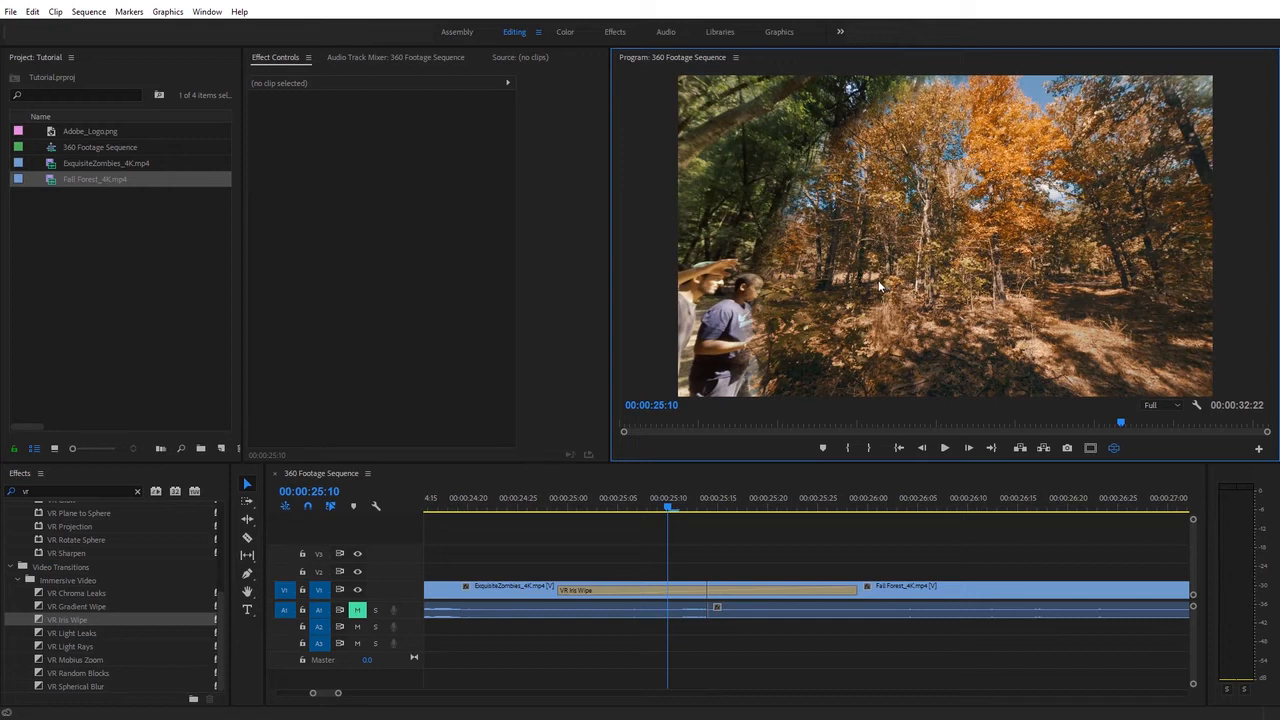
{"action": "left_click_drag", "start_coordinate": [880, 288], "coordinate": [988, 302]}
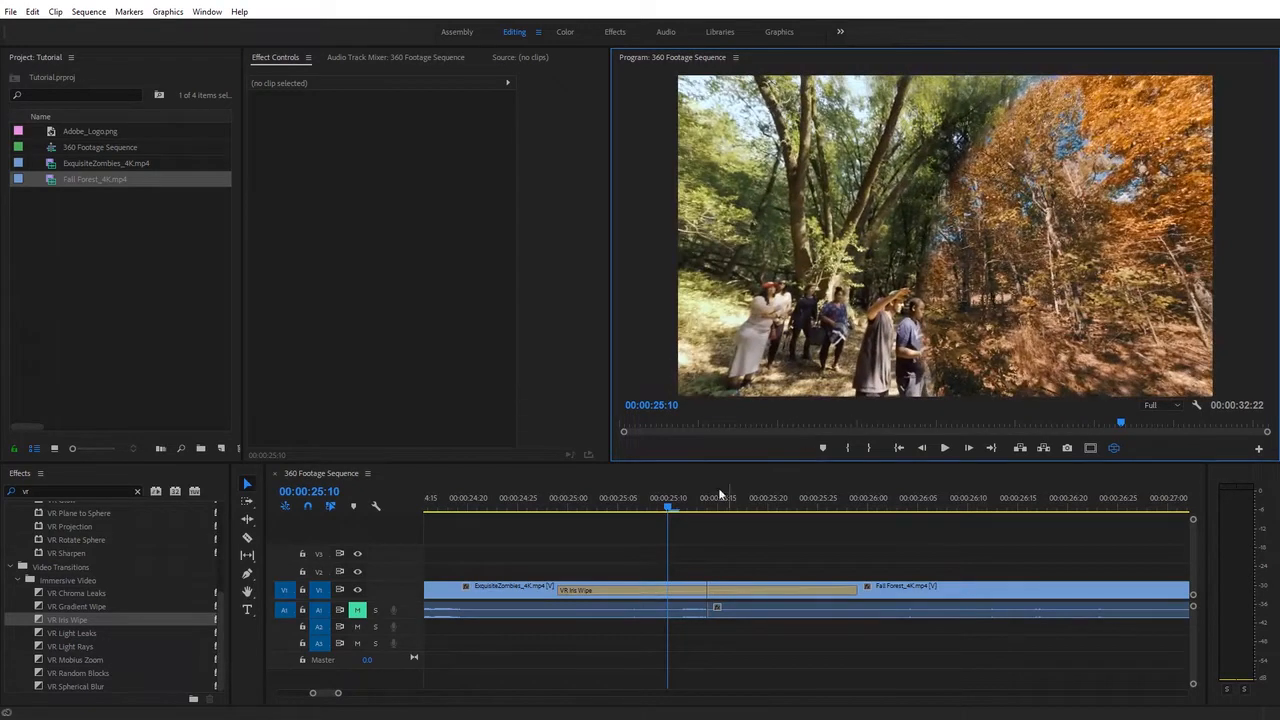